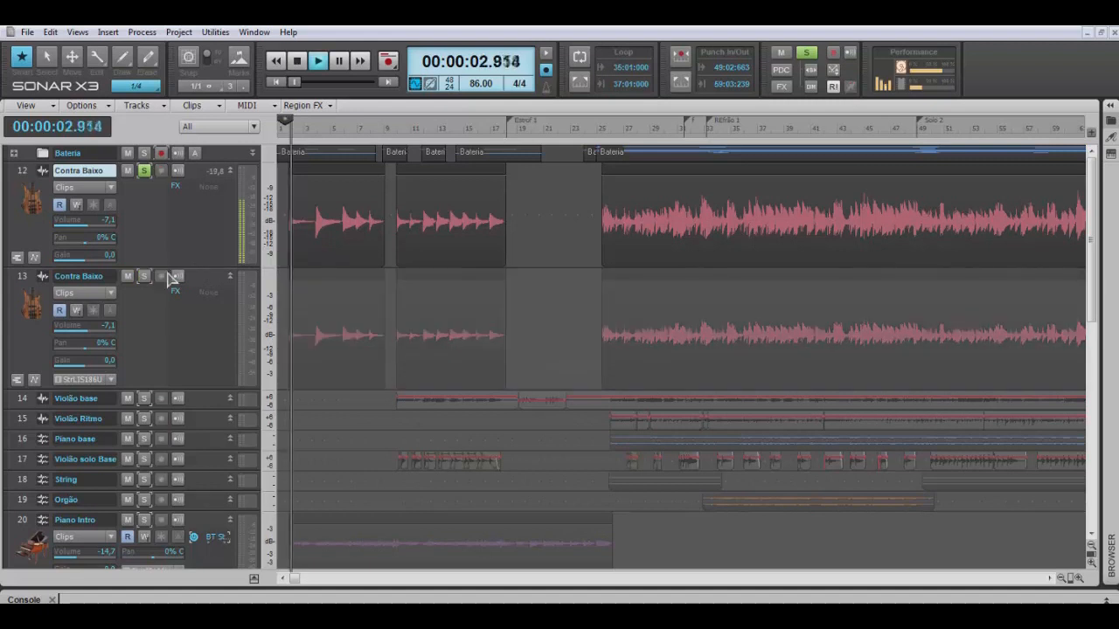
Solo the second Contra Baixo track and play both bass tracks together from their second clip.
{"action": "key", "text": "space"}
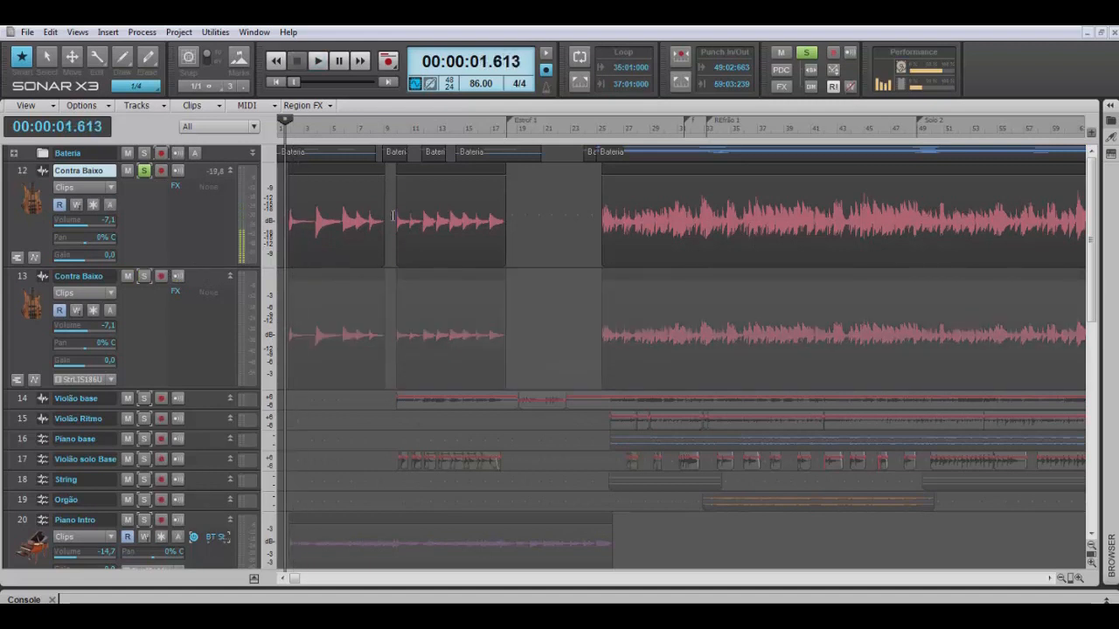
{"action": "left_click", "coordinate": [394, 215]}
{"action": "key", "text": "space"}
{"action": "key", "text": "space"}
{"action": "left_click", "coordinate": [144, 276]}
{"action": "key", "text": "space"}
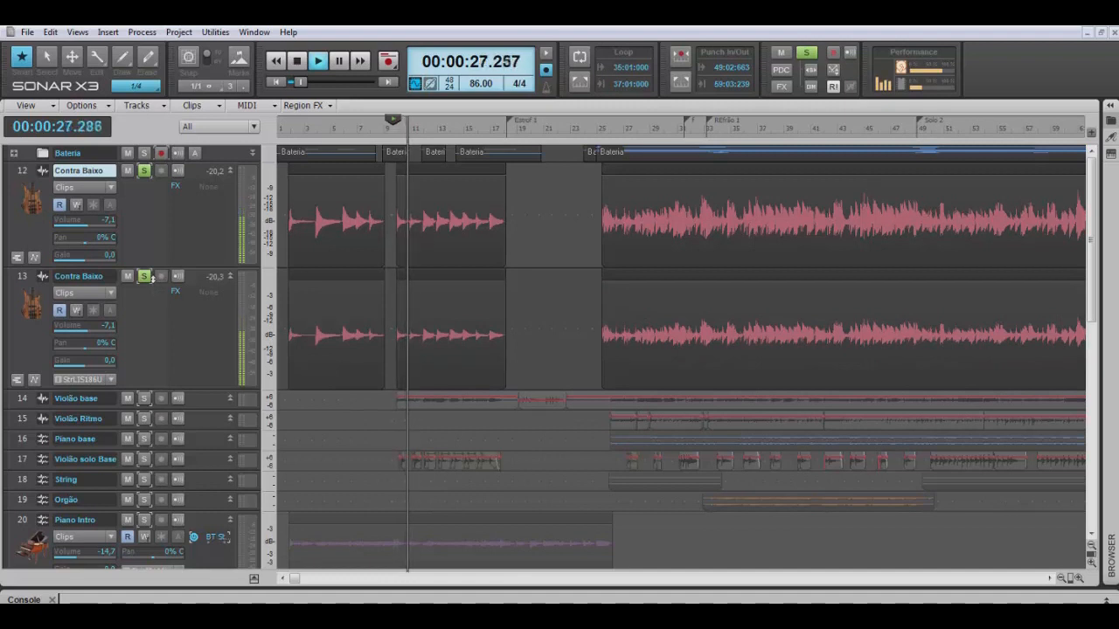
{"action": "key", "text": "space"}
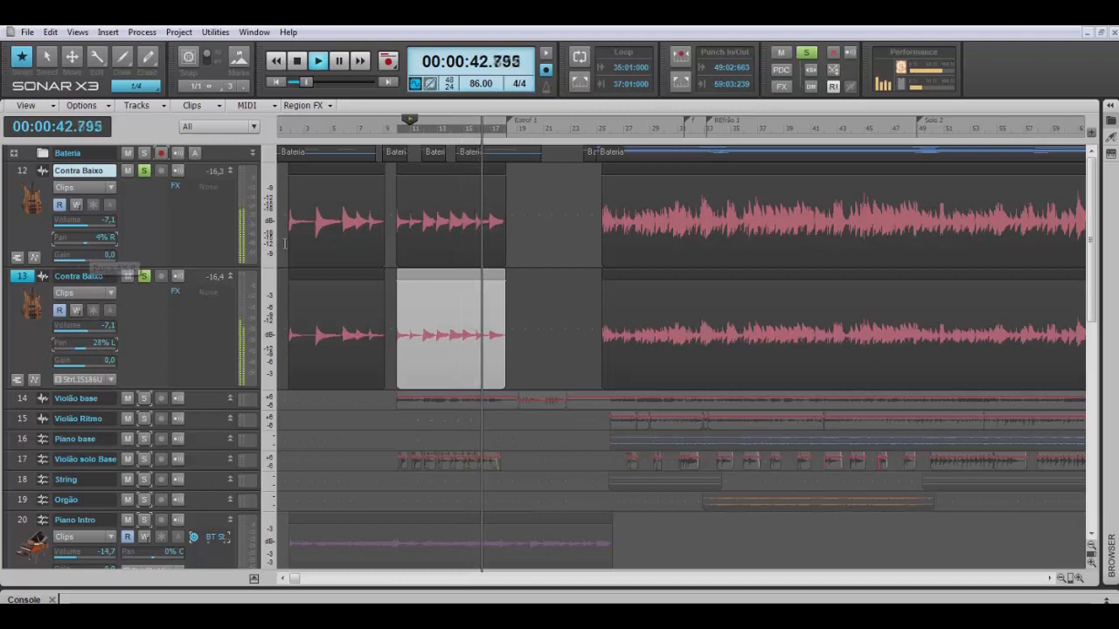
{"action": "key", "text": "space"}
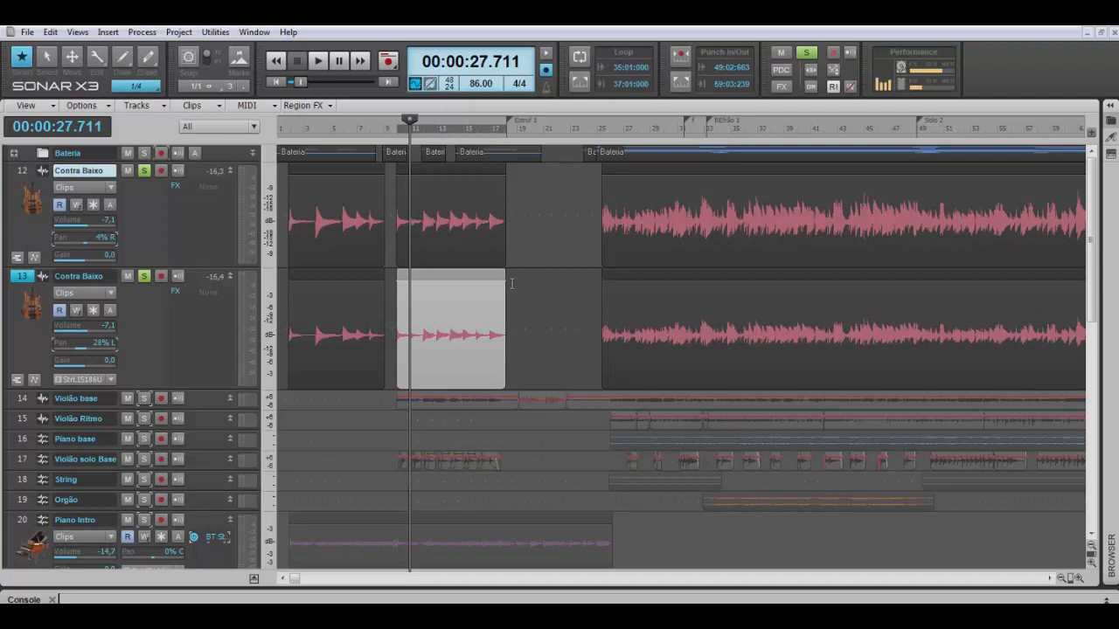
Delete the second Contra Baixo track and turn off solo on the remaining one.
{"action": "right_click", "coordinate": [155, 332]}
{"action": "left_click", "coordinate": [208, 399]}
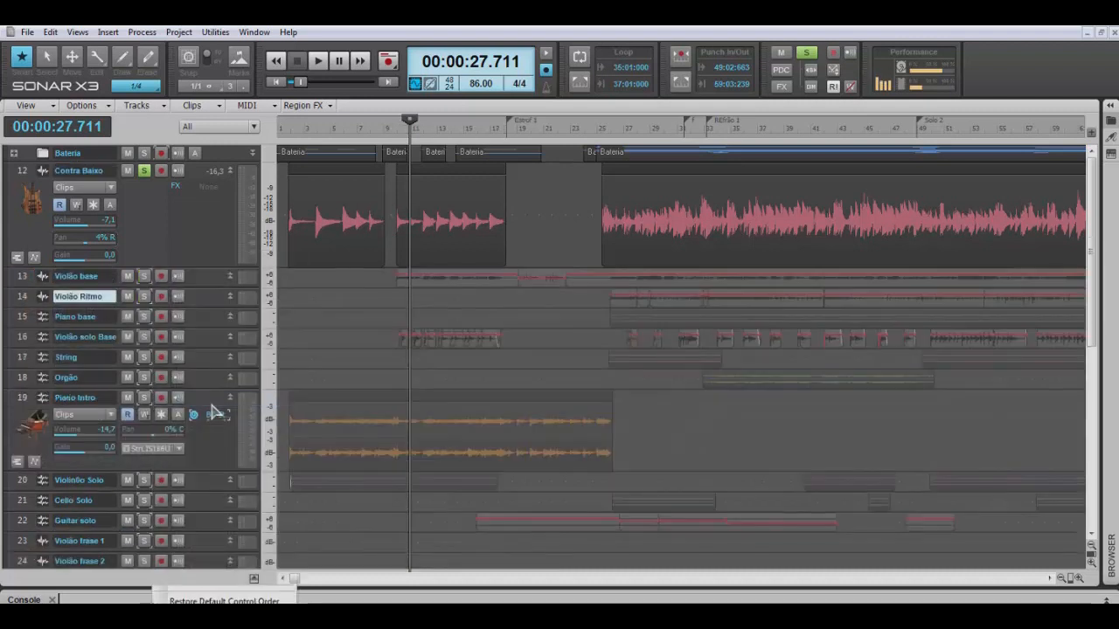
{"action": "left_click", "coordinate": [143, 171]}
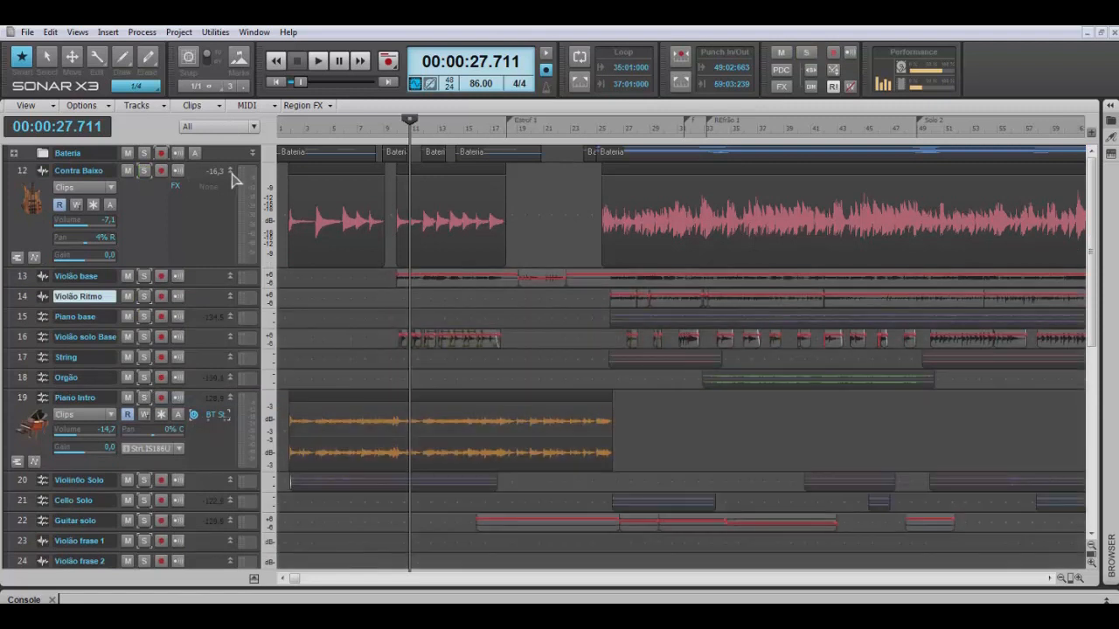
Enlarge the vocal track 31 and play the song from the start of its vocal part.
{"action": "scroll", "coordinate": [233, 175], "scroll_direction": "down", "scroll_amount": 10}
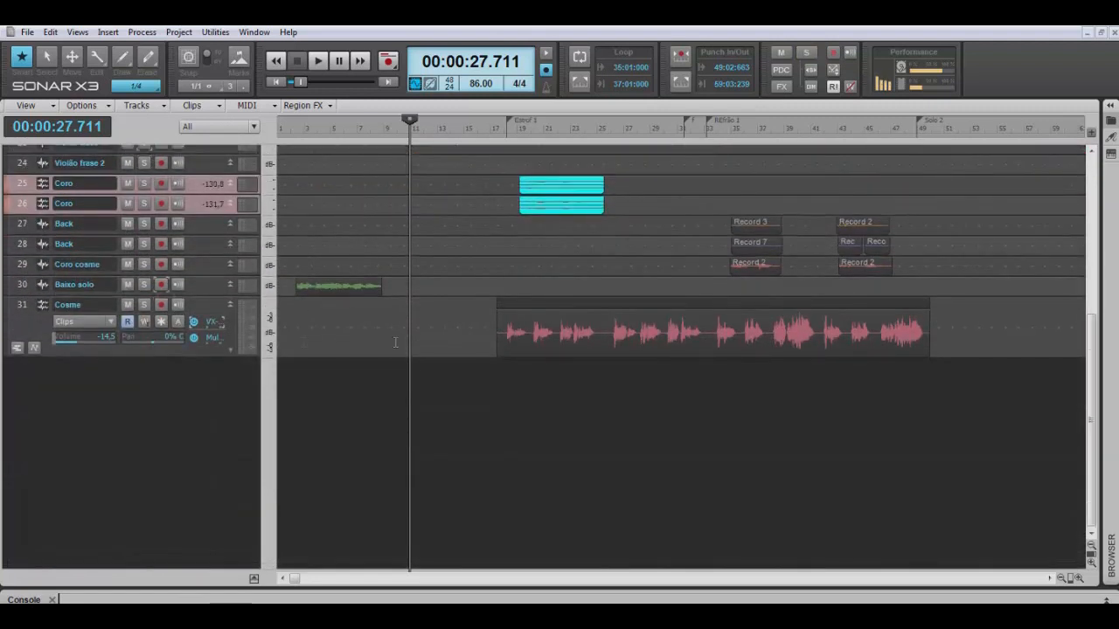
{"action": "left_click_drag", "start_coordinate": [223, 358], "coordinate": [223, 327]}
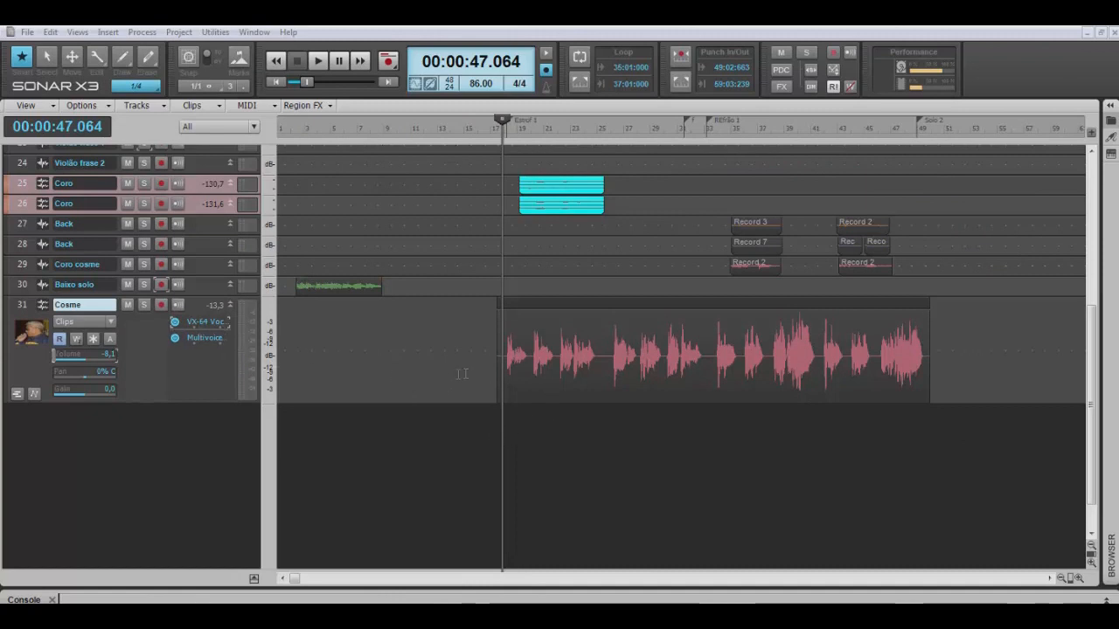
{"action": "key", "text": "space"}
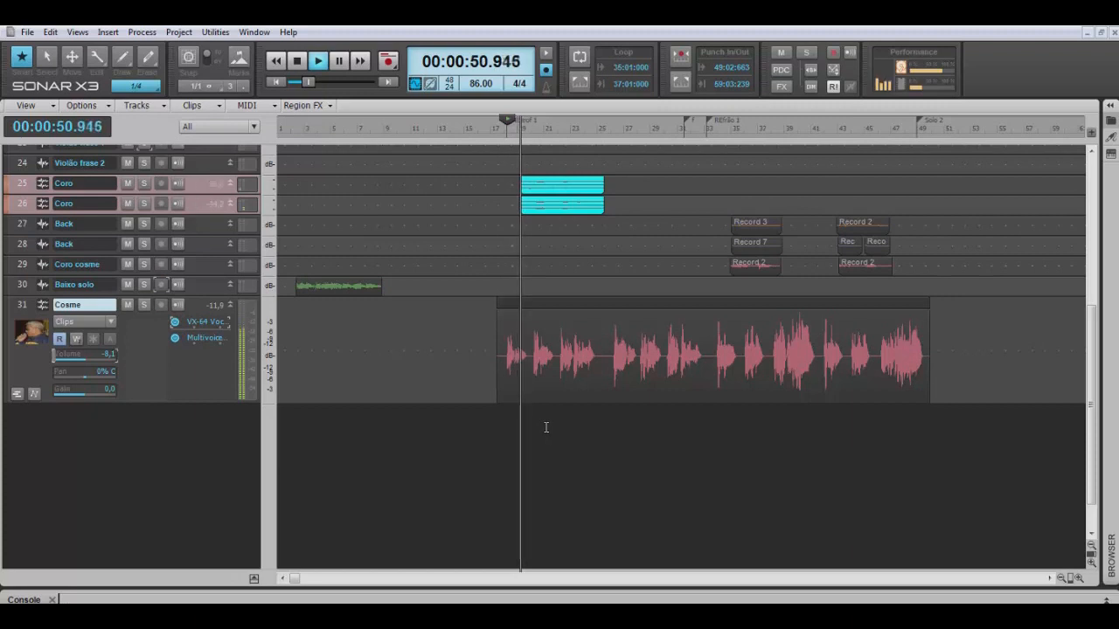
{"action": "key", "text": "space"}
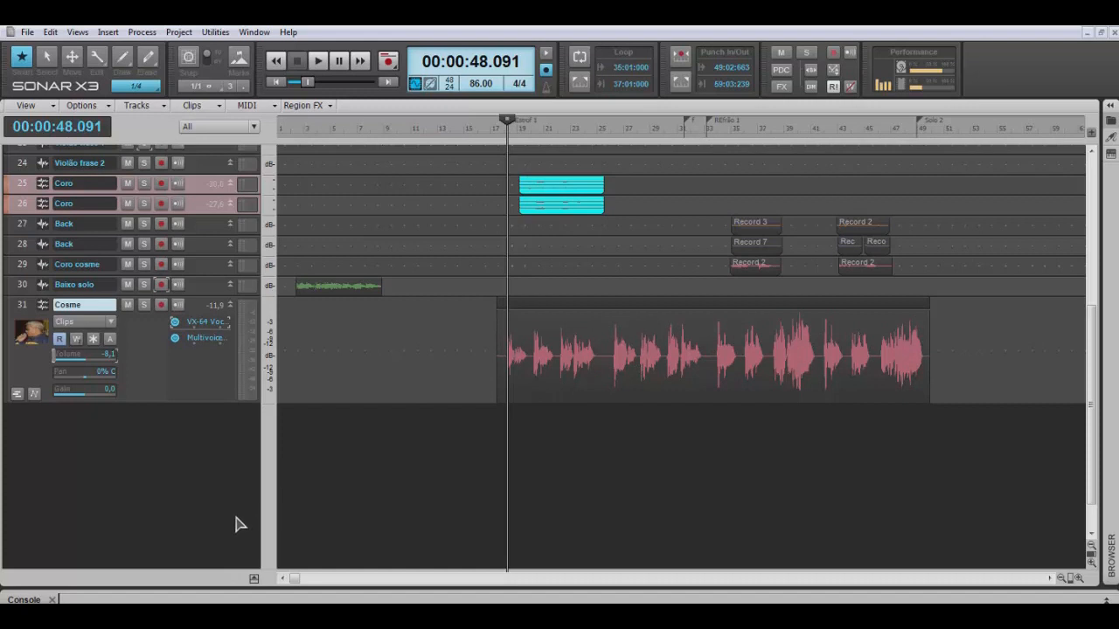
Show the mixing console with all strips narrowed and its bus area widened to reveal every bus.
{"action": "left_click", "coordinate": [28, 600]}
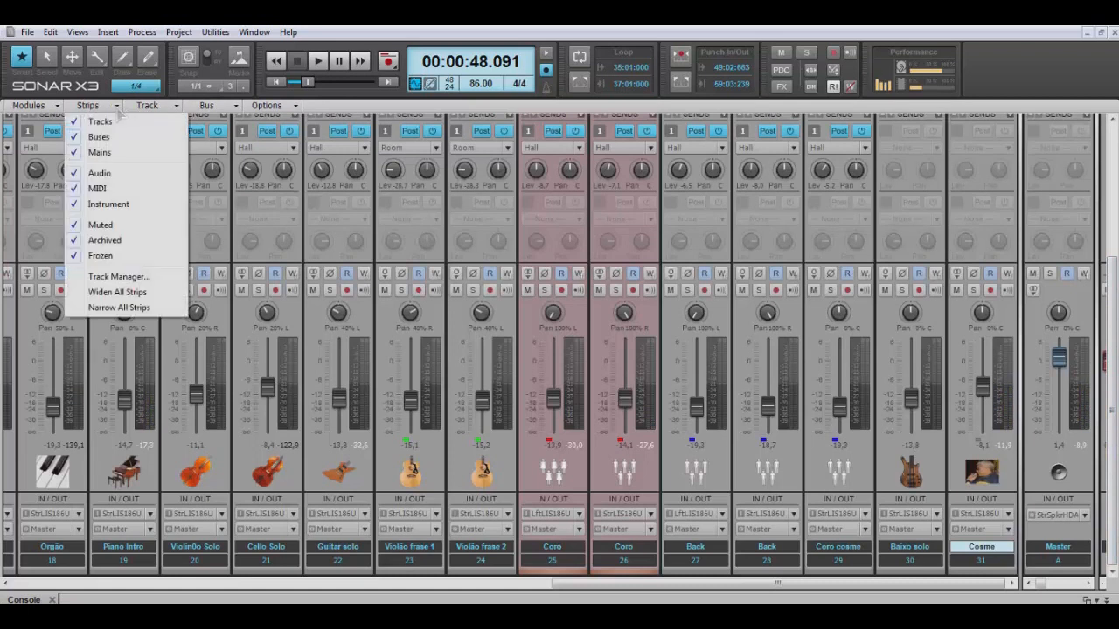
{"action": "left_click", "coordinate": [120, 112]}
{"action": "left_click", "coordinate": [119, 307]}
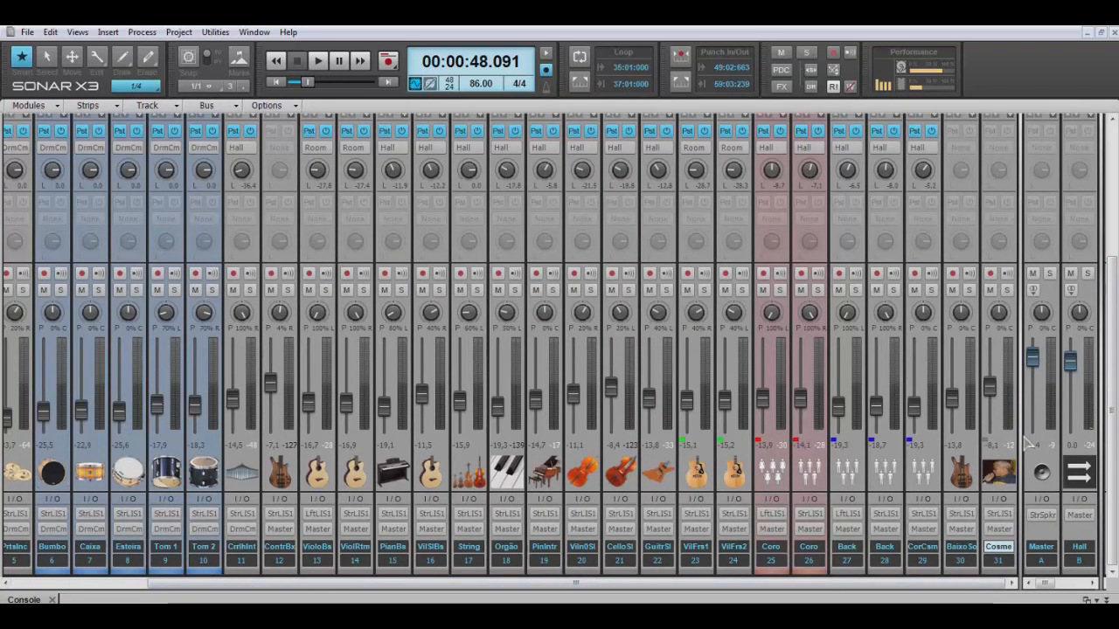
{"action": "left_click_drag", "start_coordinate": [1024, 444], "coordinate": [559, 444]}
Insert a new stereo bus after Room and add the Timeworks ReverbX effect to it.
{"action": "right_click", "coordinate": [795, 229]}
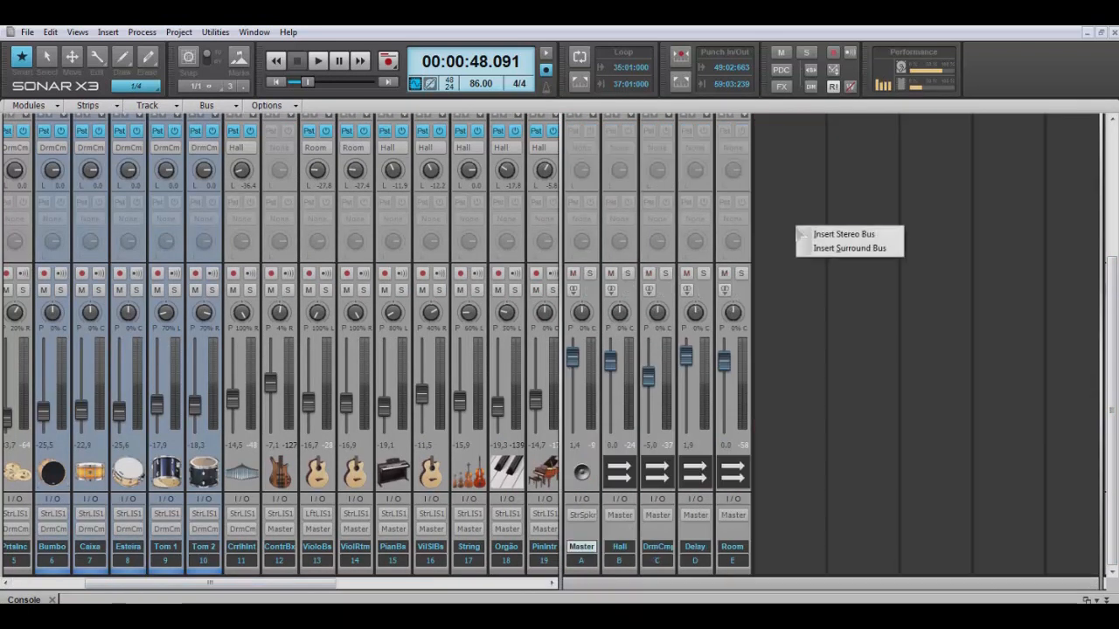
{"action": "left_click", "coordinate": [841, 240]}
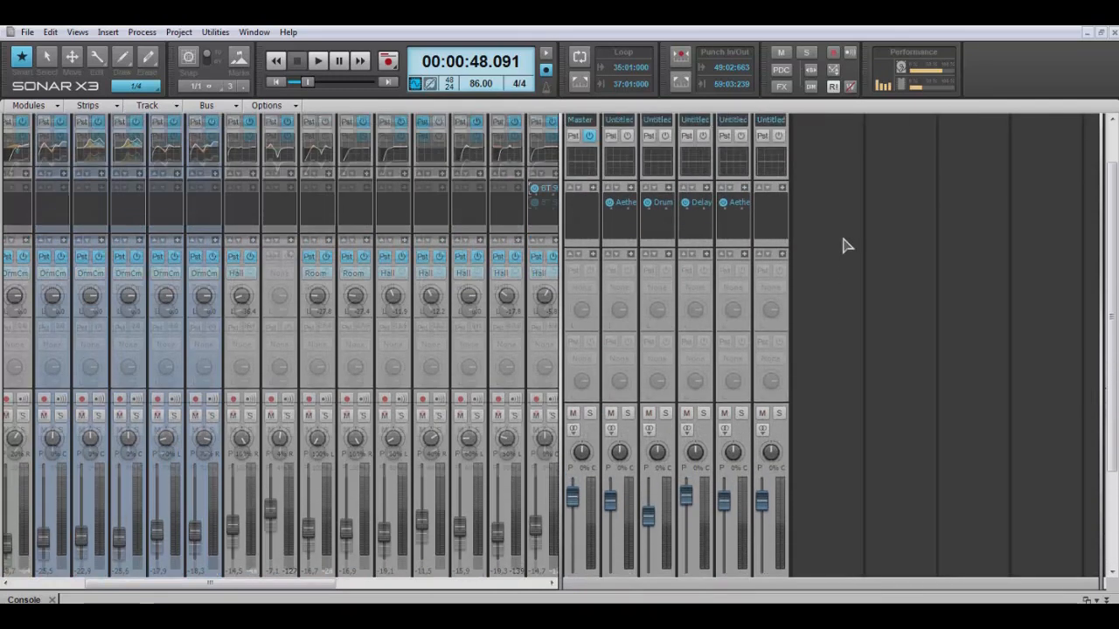
{"action": "scroll", "coordinate": [843, 238], "scroll_direction": "down", "scroll_amount": 1}
{"action": "right_click", "coordinate": [769, 227]}
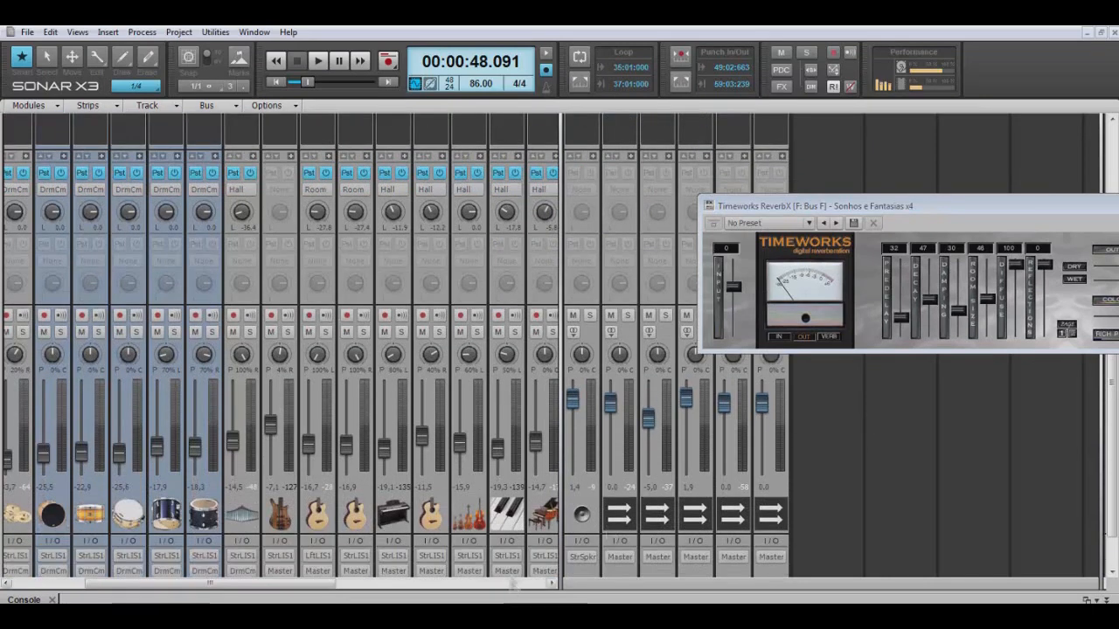
Rename the new reverb bus F as "revreb voz".
{"action": "scroll", "coordinate": [511, 584], "scroll_direction": "down", "scroll_amount": 1}
{"action": "left_click_drag", "start_coordinate": [294, 589], "coordinate": [516, 591]}
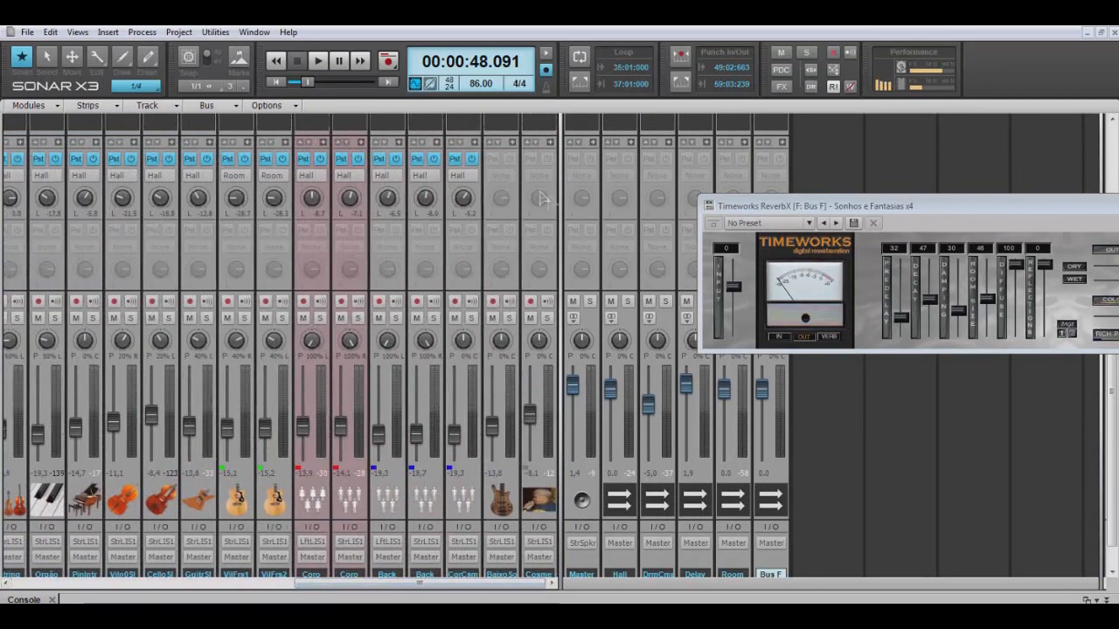
{"action": "scroll", "coordinate": [900, 501], "scroll_direction": "down", "scroll_amount": 2}
{"action": "double_click", "coordinate": [773, 545]}
{"action": "type", "text": "revreb voz"}
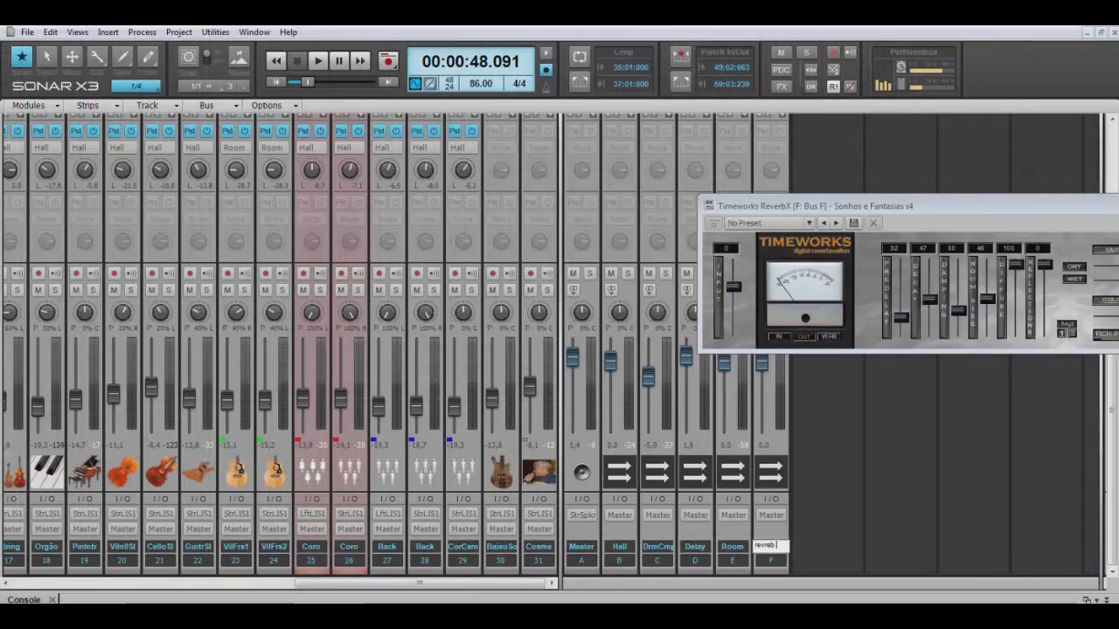
{"action": "key", "text": "Return"}
Add a send from vocal track 31 to the revreb voz bus and solo the track, keeping the ReverbX window out of the way.
{"action": "left_click", "coordinate": [544, 159]}
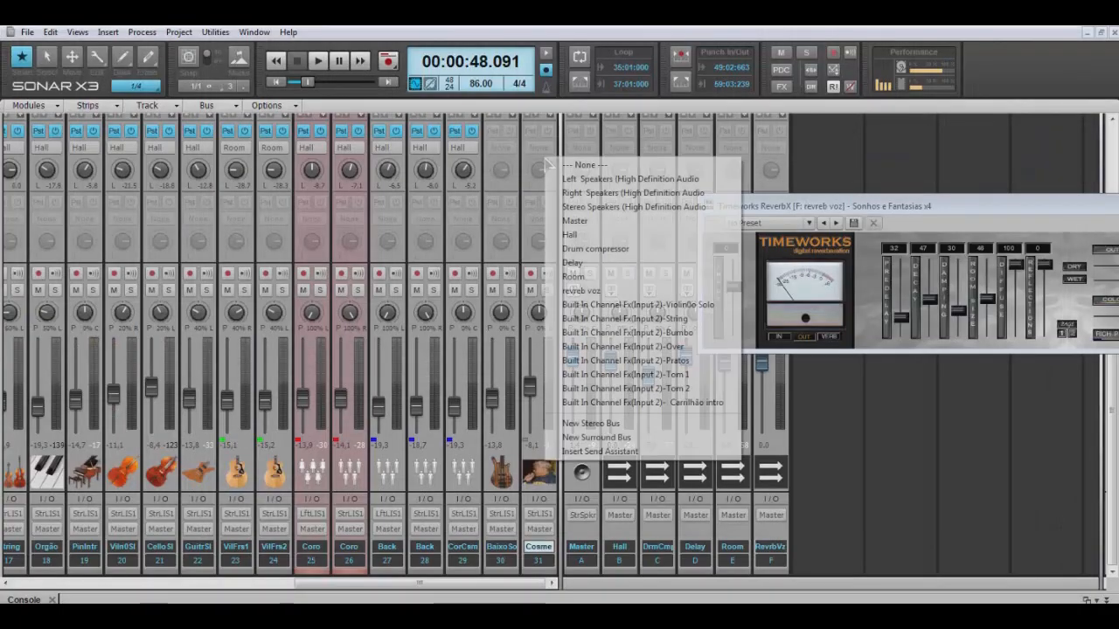
{"action": "left_click", "coordinate": [580, 290]}
{"action": "left_click_drag", "start_coordinate": [909, 207], "coordinate": [839, 162]}
{"action": "left_click", "coordinate": [547, 289]}
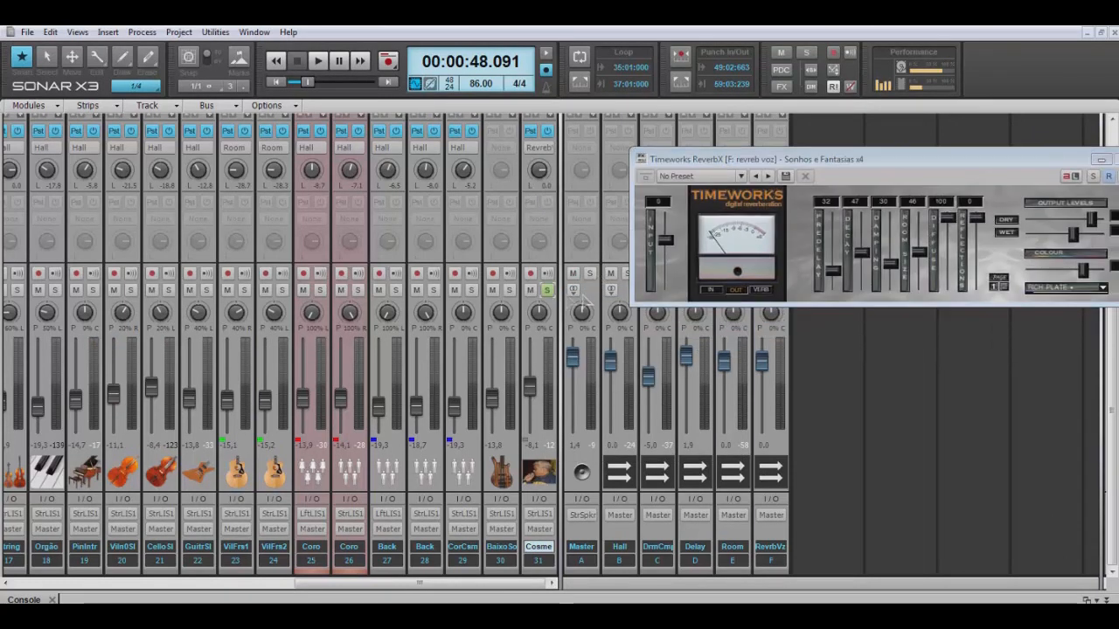
{"action": "left_click_drag", "start_coordinate": [868, 161], "coordinate": [785, 160]}
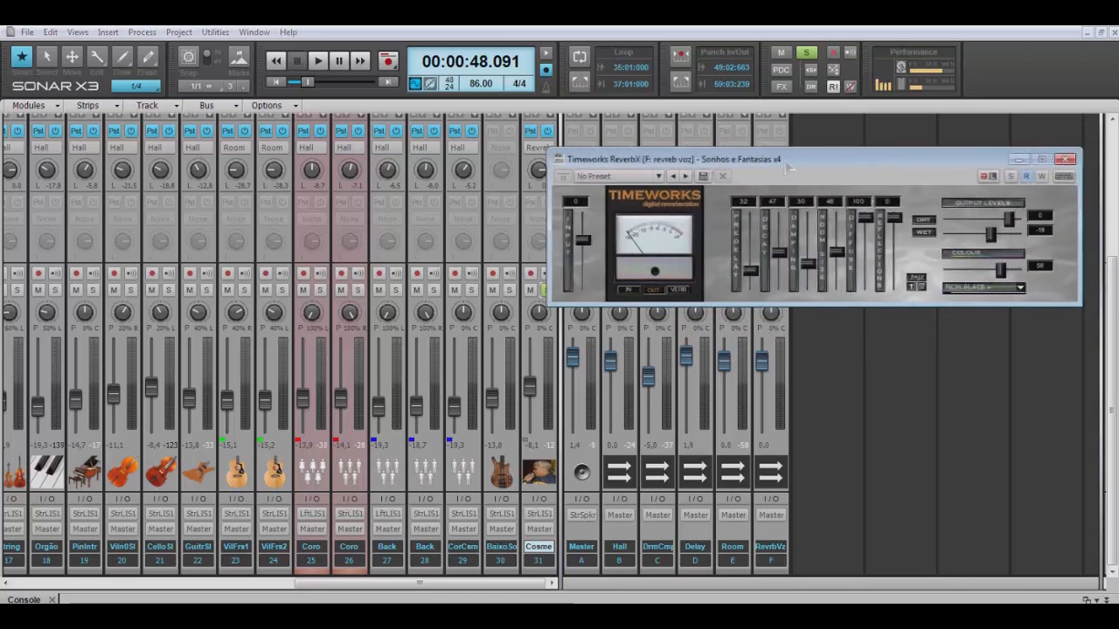
Adjust the ReverbX output level while playing the soloed vocal, and lower the Master bus volume to -0.5 dB.
{"action": "key", "text": "space"}
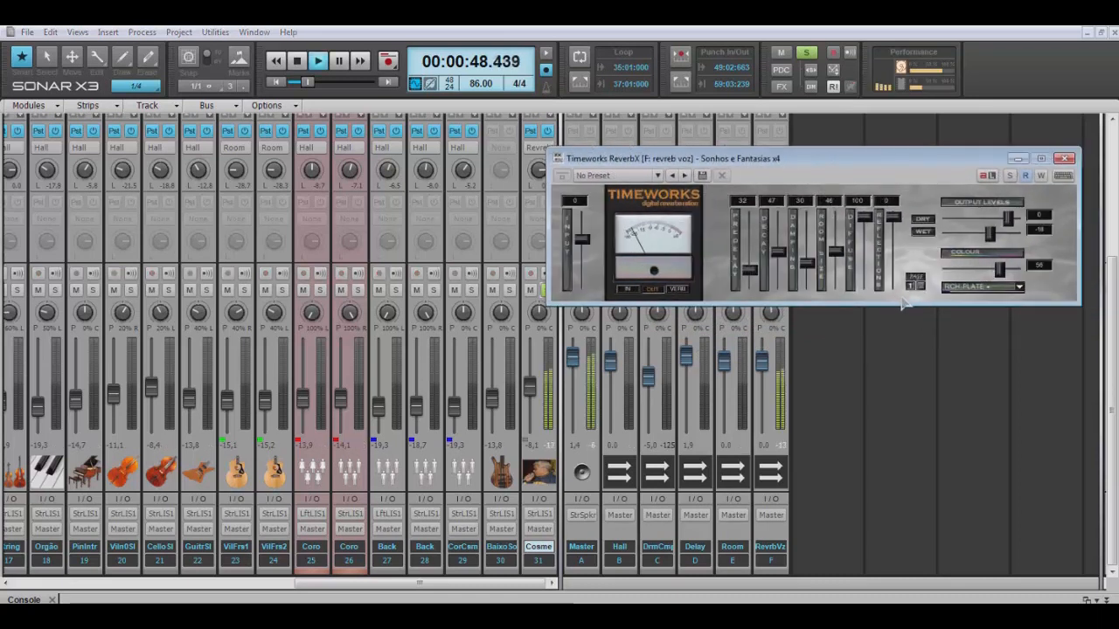
{"action": "mouse_move", "coordinate": [1008, 219]}
{"action": "left_mouse_down"}
{"action": "mouse_move", "coordinate": [1024, 229]}
{"action": "mouse_move", "coordinate": [997, 247]}
{"action": "mouse_move", "coordinate": [995, 238]}
{"action": "left_mouse_up"}
{"action": "key", "text": "space"}
{"action": "left_click_drag", "start_coordinate": [572, 357], "coordinate": [572, 364]}
{"action": "left_click", "coordinate": [1063, 158]}
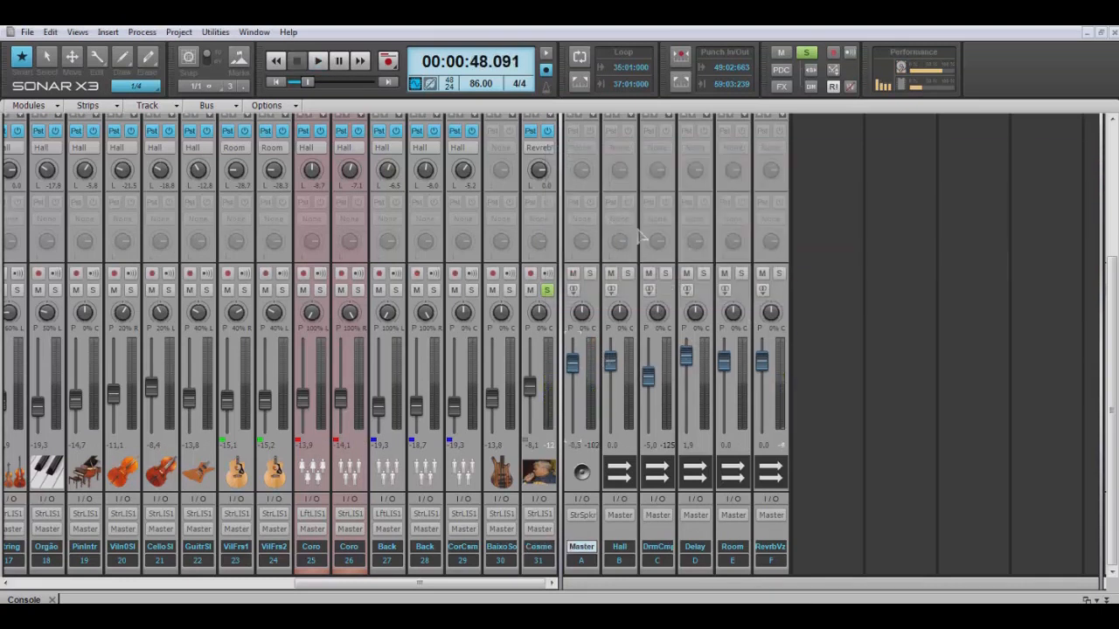
Add the Channel Tools effect after ReverbX on the revreb voz bus and close its window.
{"action": "scroll", "coordinate": [885, 272], "scroll_direction": "up", "scroll_amount": 3}
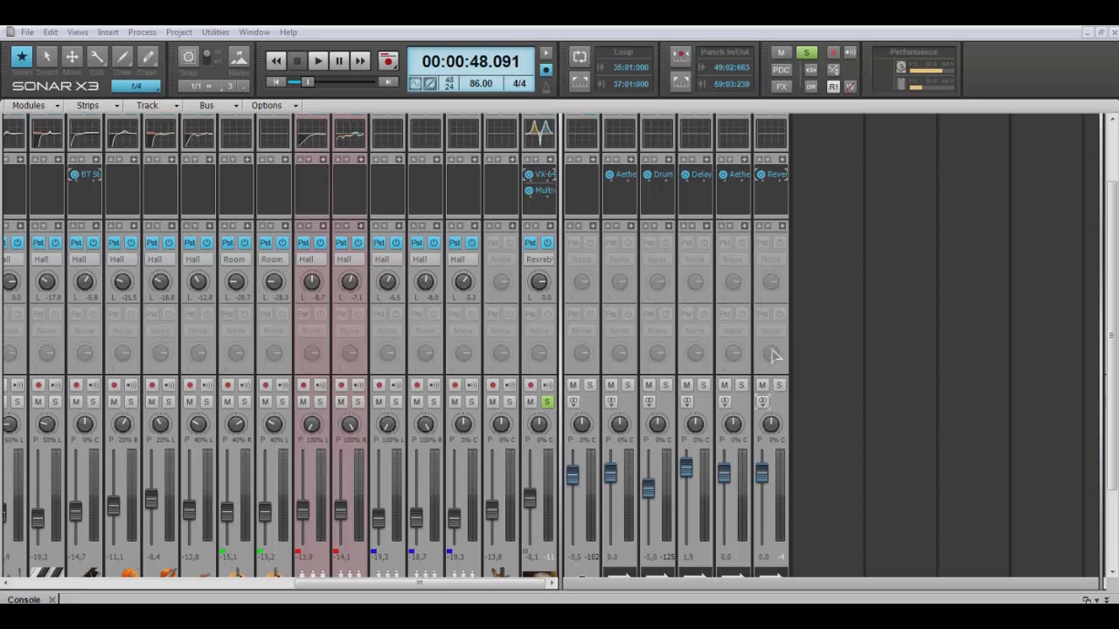
{"action": "right_click", "coordinate": [763, 186]}
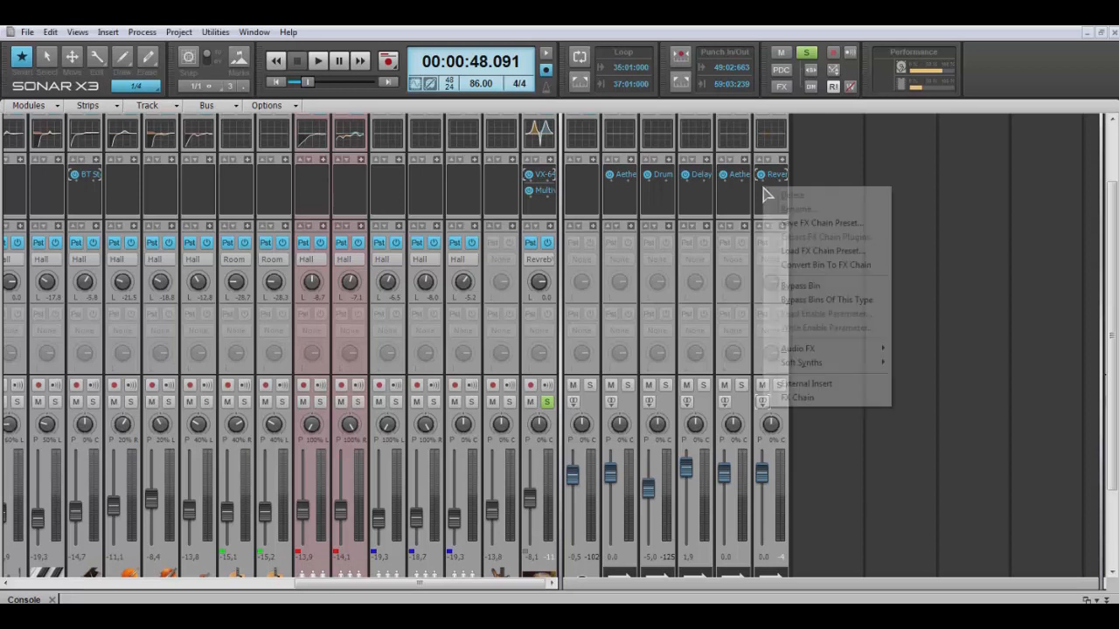
{"action": "mouse_move", "coordinate": [856, 356]}
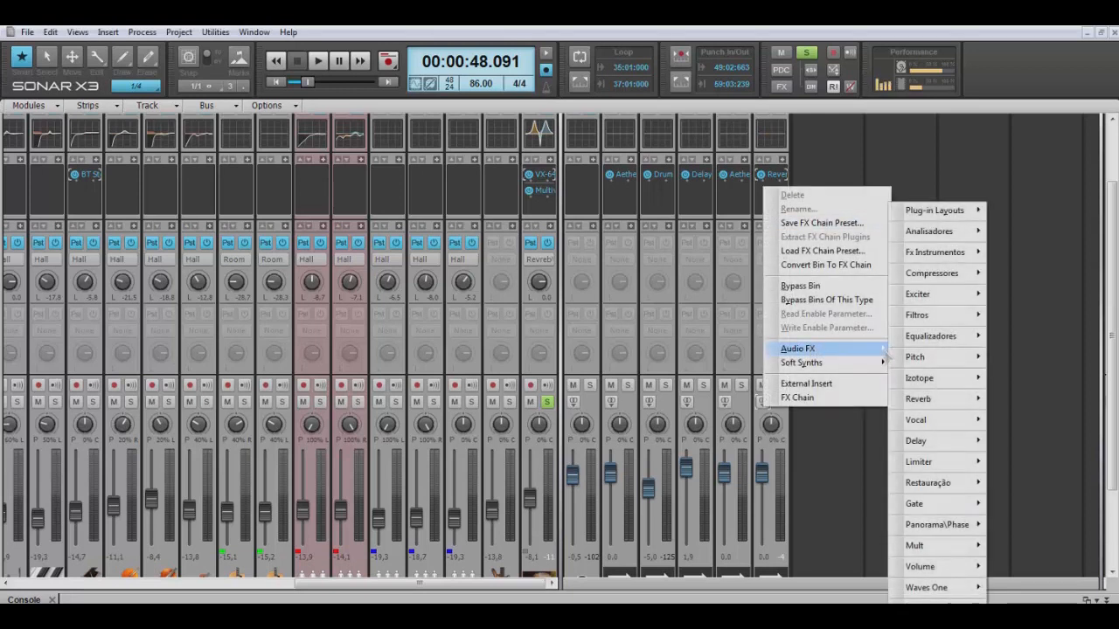
{"action": "left_click", "coordinate": [997, 307]}
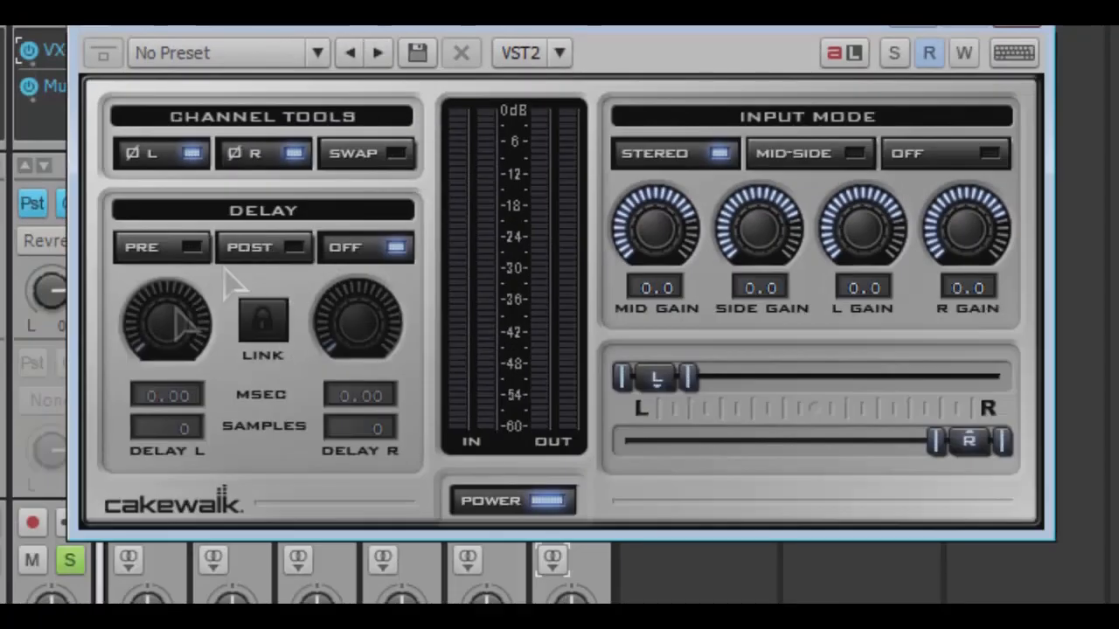
{"action": "left_click", "coordinate": [977, 162]}
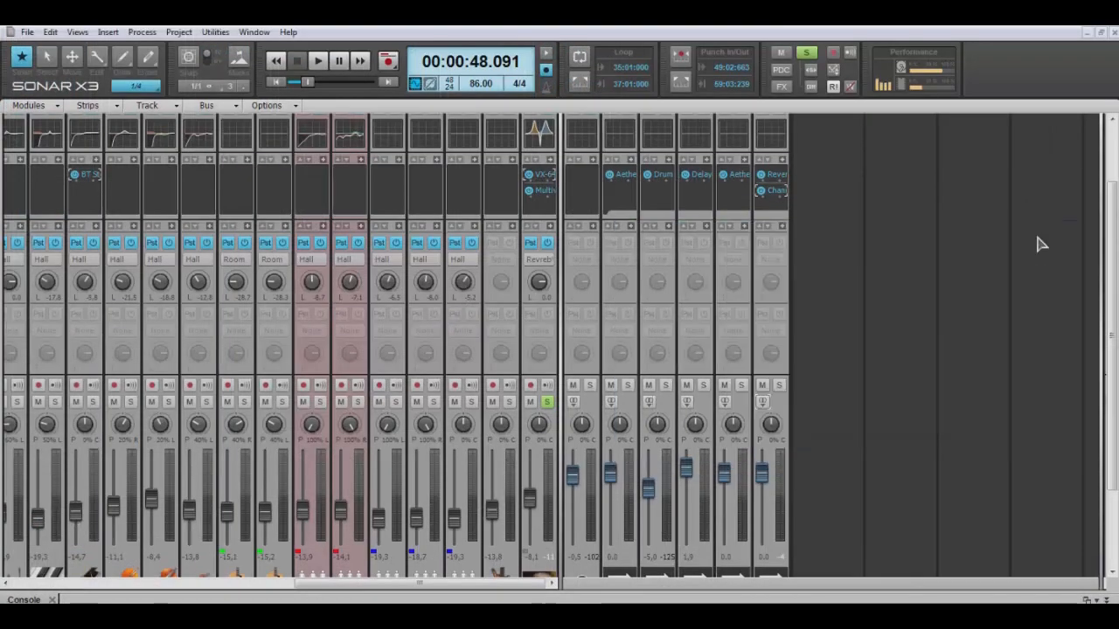
Insert another stereo bus beside revreb voz and put the Timeworks ReverbX effect on it.
{"action": "right_click", "coordinate": [805, 199]}
{"action": "left_click", "coordinate": [837, 208]}
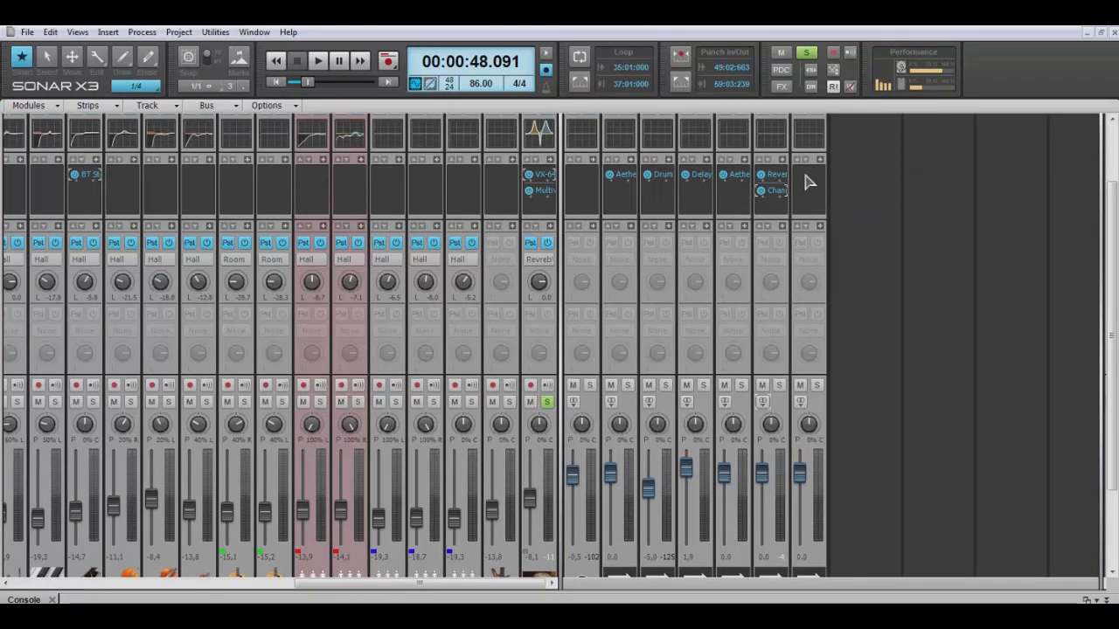
{"action": "left_click_drag", "start_coordinate": [777, 185], "coordinate": [802, 181]}
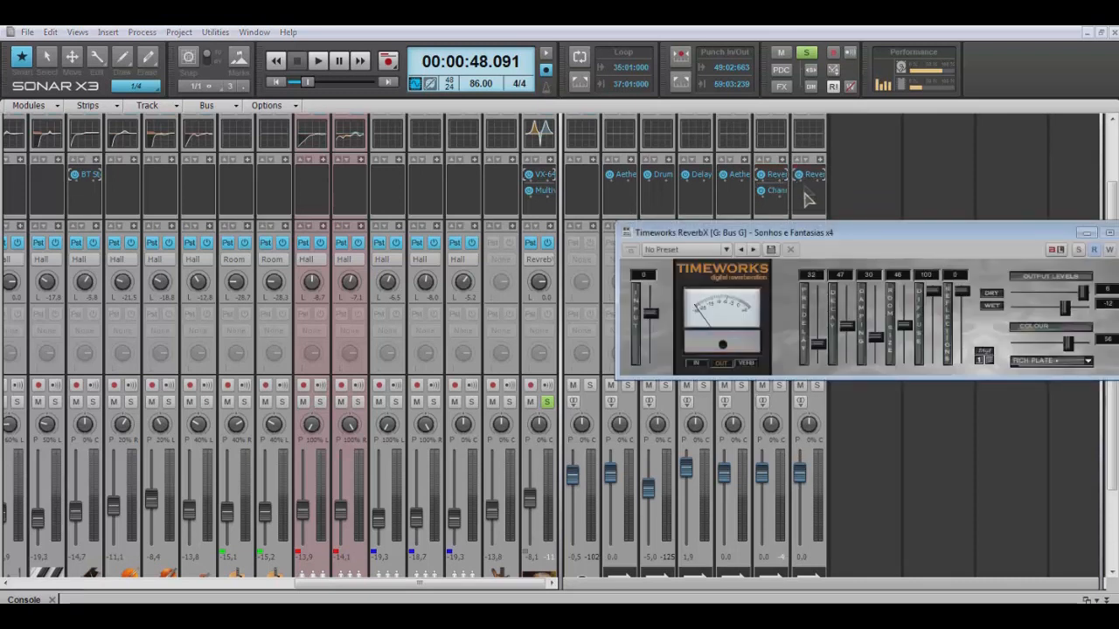
{"action": "left_click", "coordinate": [1088, 236]}
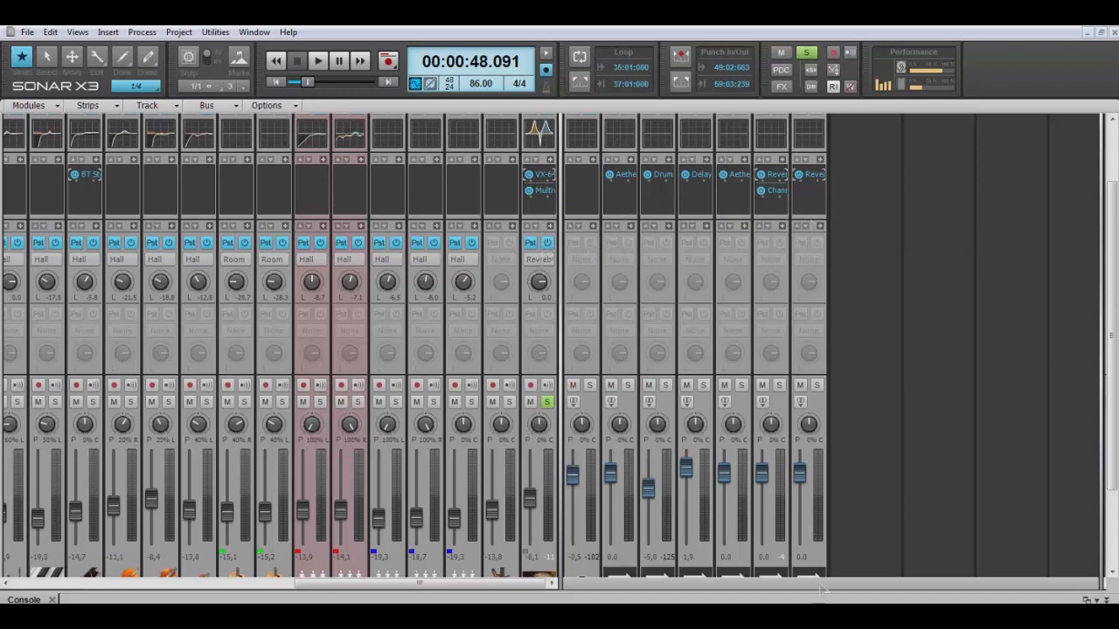
Rename bus G as "voz rev" and add a second send from vocal track 31 to it.
{"action": "scroll", "coordinate": [894, 484], "scroll_direction": "down", "scroll_amount": 4}
{"action": "double_click", "coordinate": [809, 542]}
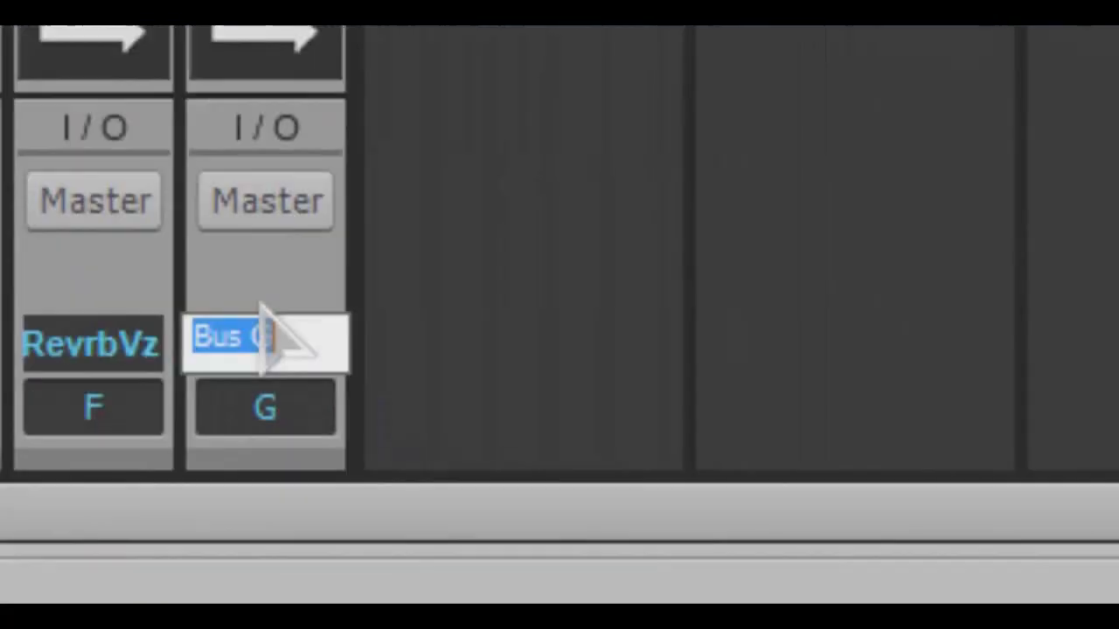
{"action": "type", "text": "vaz rev"}
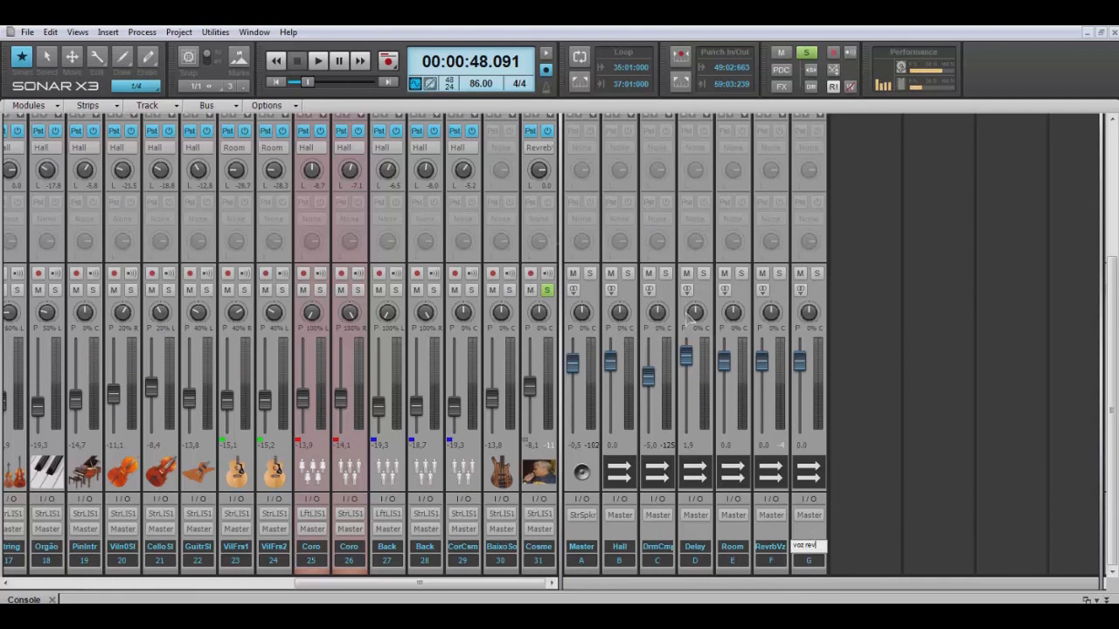
{"action": "left_click", "coordinate": [542, 217]}
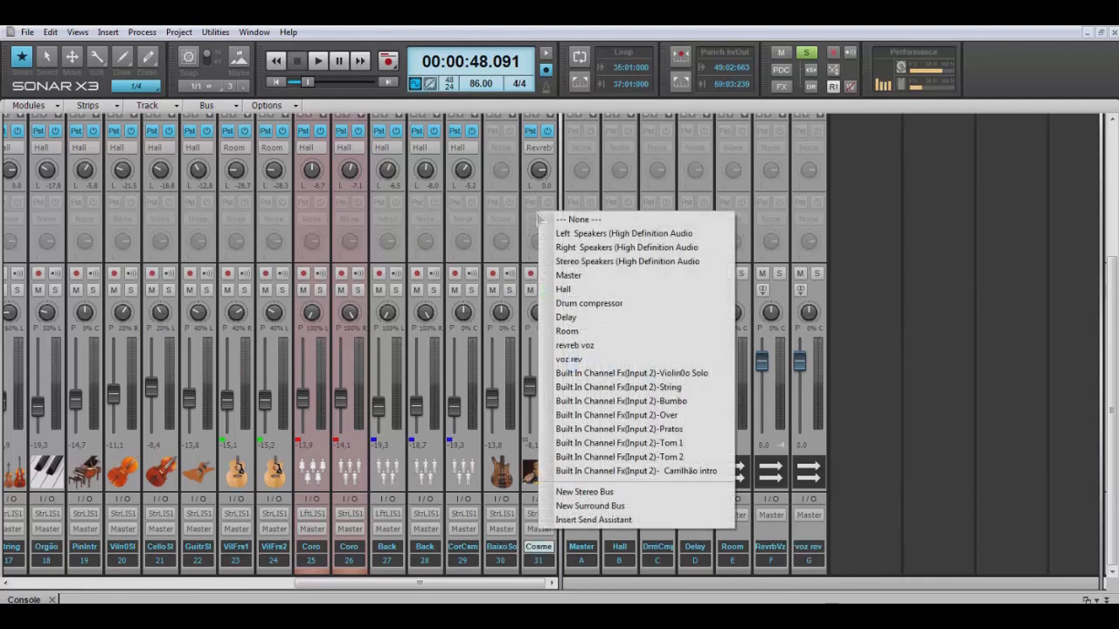
{"action": "left_click", "coordinate": [571, 360]}
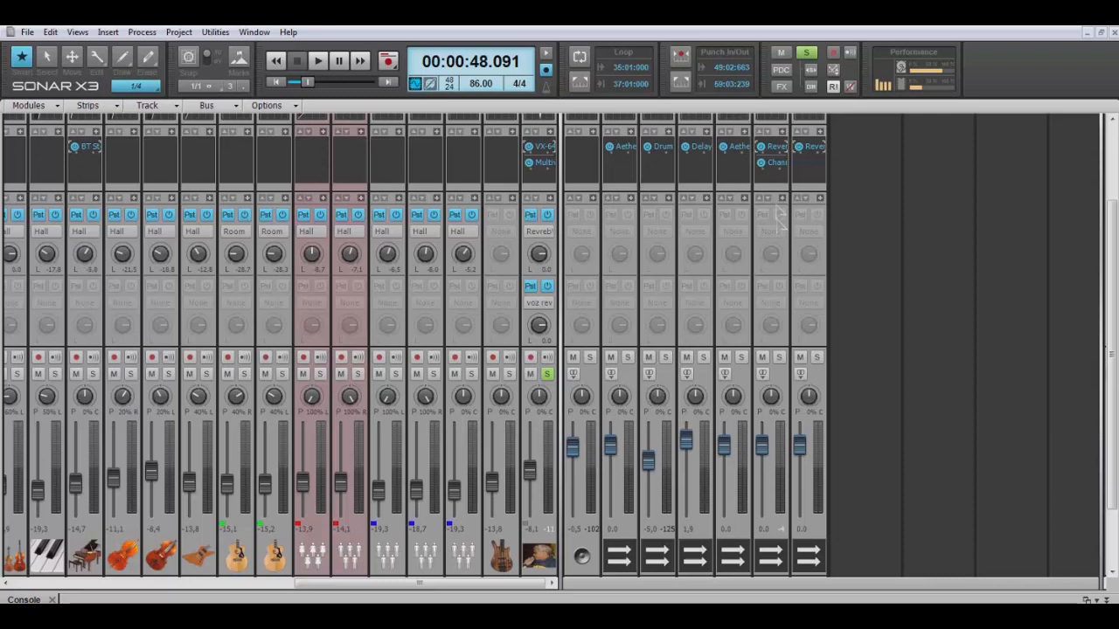
Check the Channel Tools settings on the revreb voz bus, and audition ReverbX on the voz rev bus with the soloed vocal.
{"action": "double_click", "coordinate": [775, 164]}
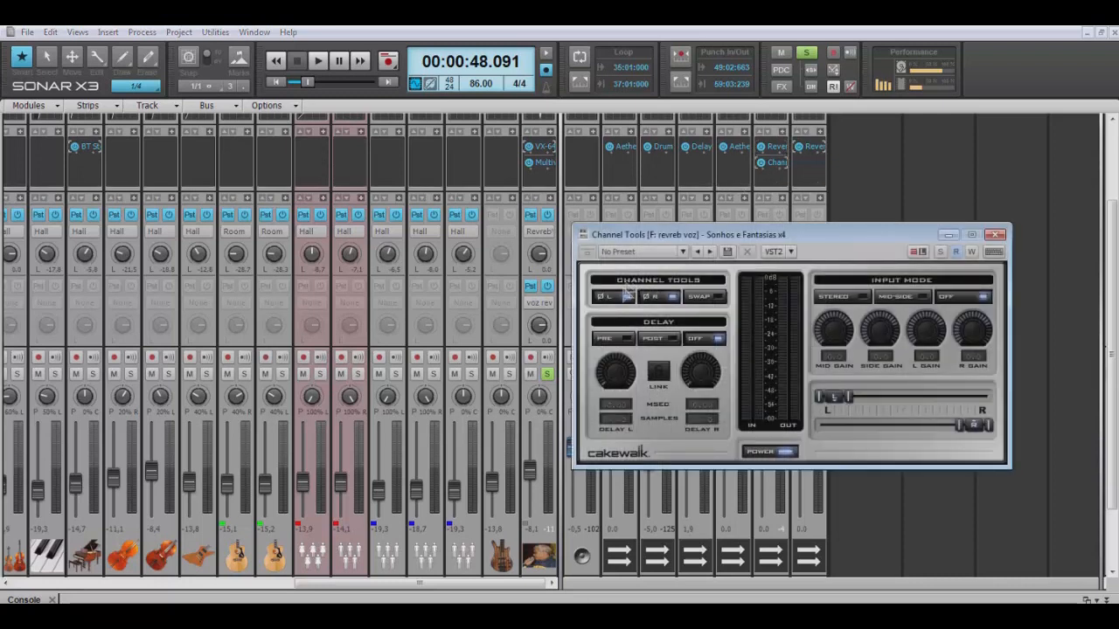
{"action": "left_click", "coordinate": [995, 234]}
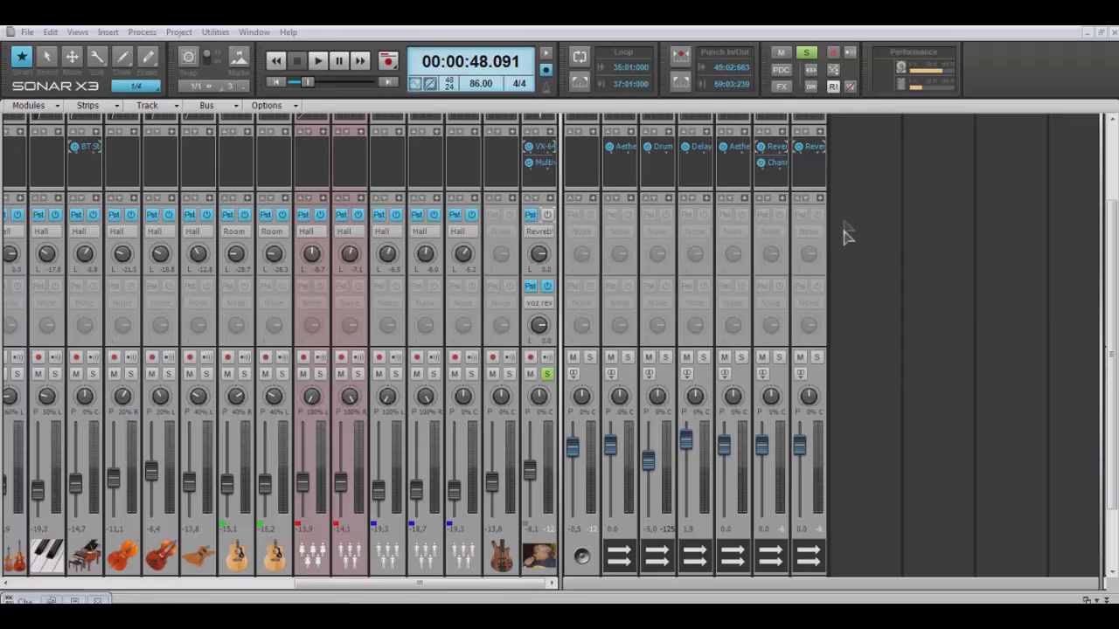
{"action": "double_click", "coordinate": [813, 148]}
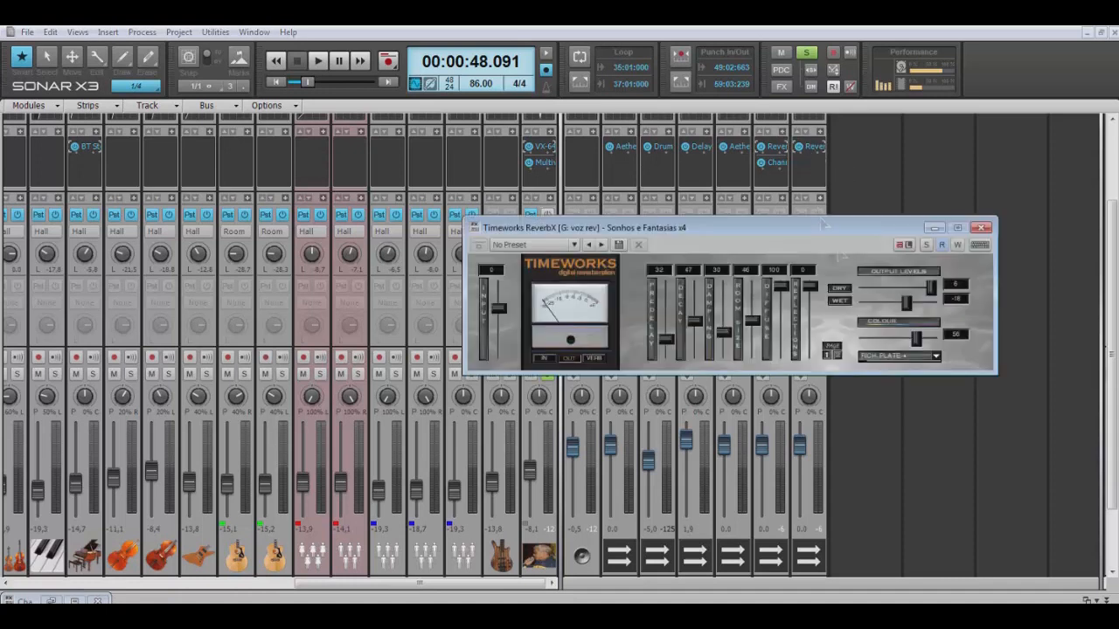
{"action": "left_click_drag", "start_coordinate": [826, 236], "coordinate": [1030, 250]}
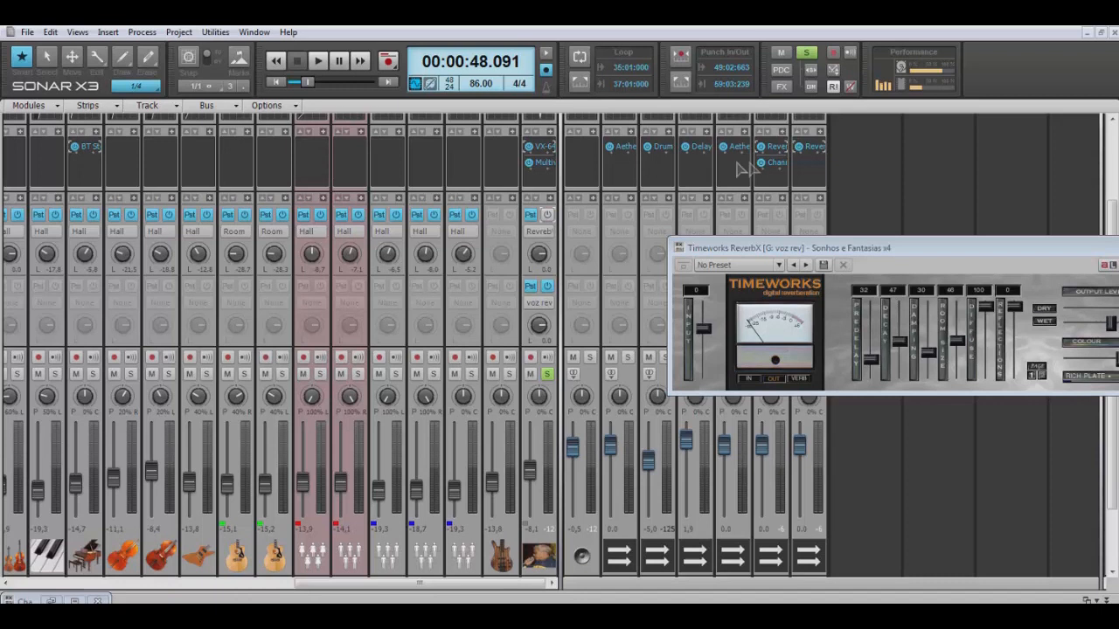
{"action": "key", "text": "space"}
{"action": "left_click_drag", "start_coordinate": [944, 249], "coordinate": [833, 210]}
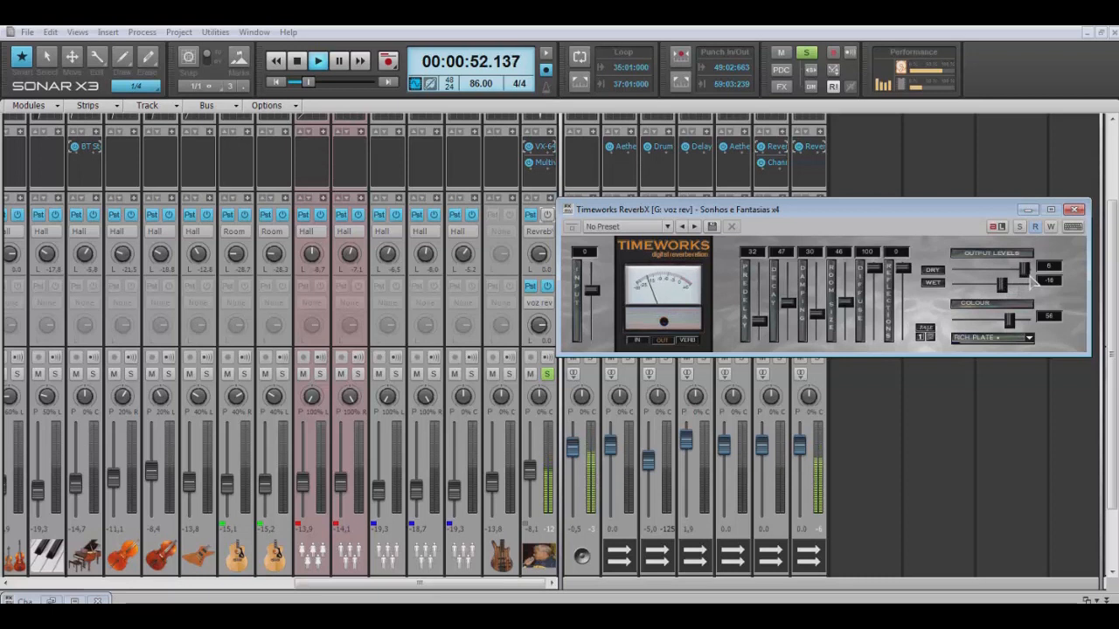
{"action": "key", "text": "space"}
{"action": "left_click", "coordinate": [1074, 210]}
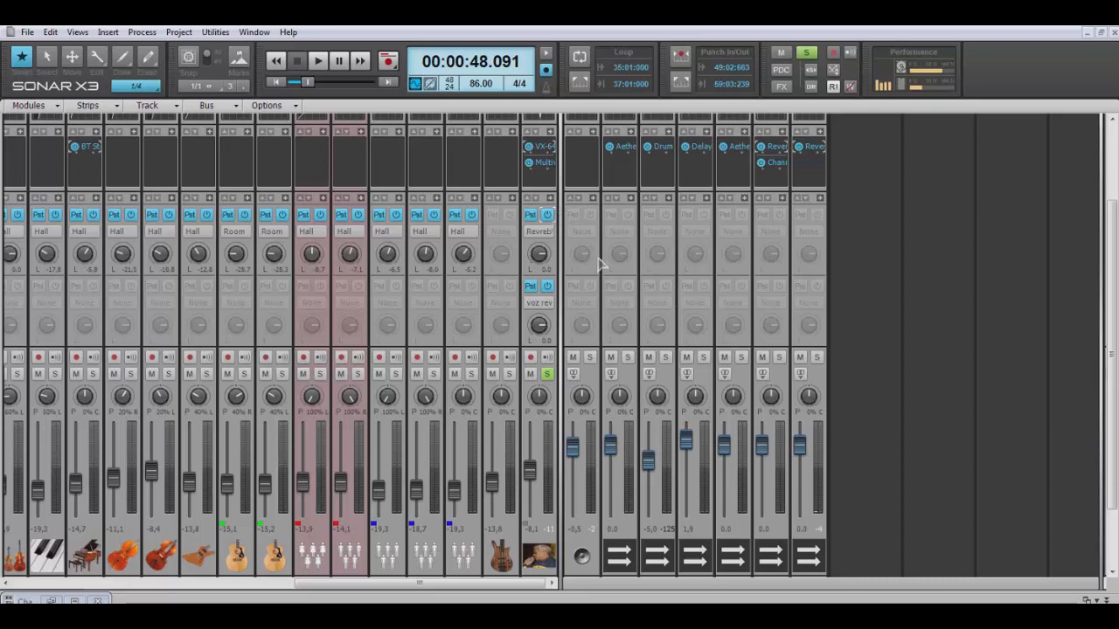
Balance the soloed vocal's sends at -11.7 for revreb voz and 0.0 for voz rev, and unsolo the vocal track.
{"action": "key", "text": "space"}
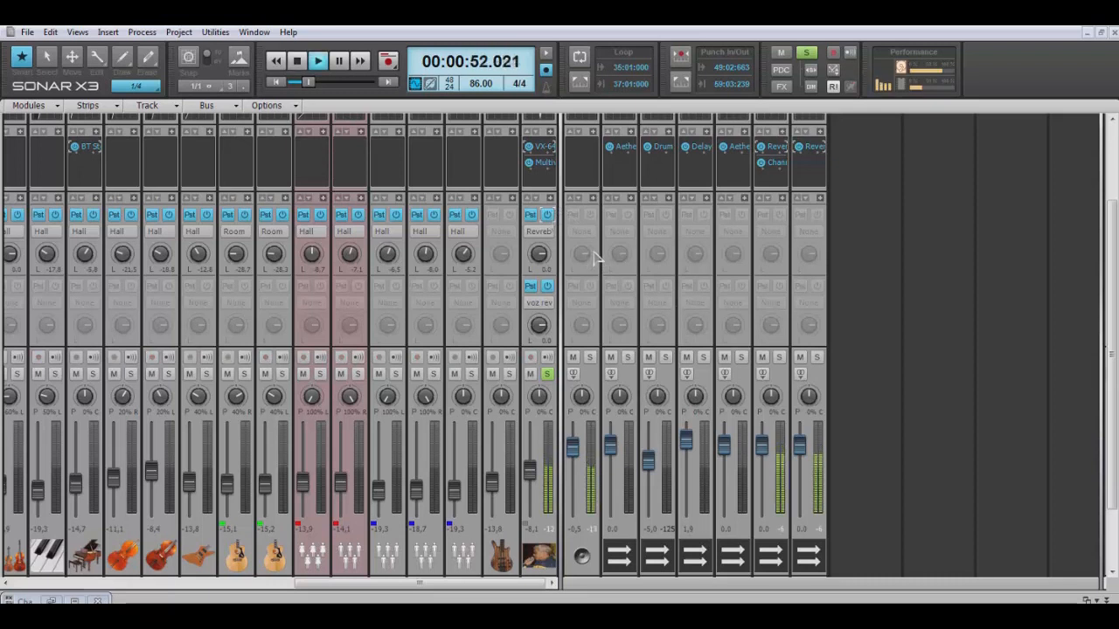
{"action": "key", "text": "space"}
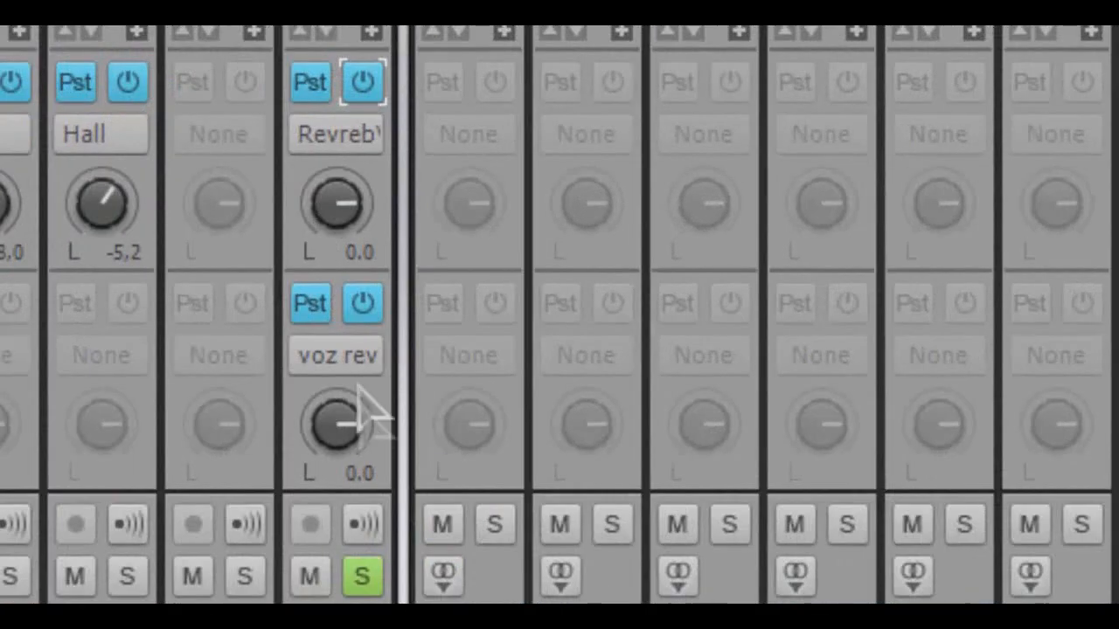
{"action": "left_click_drag", "start_coordinate": [335, 435], "coordinate": [334, 462]}
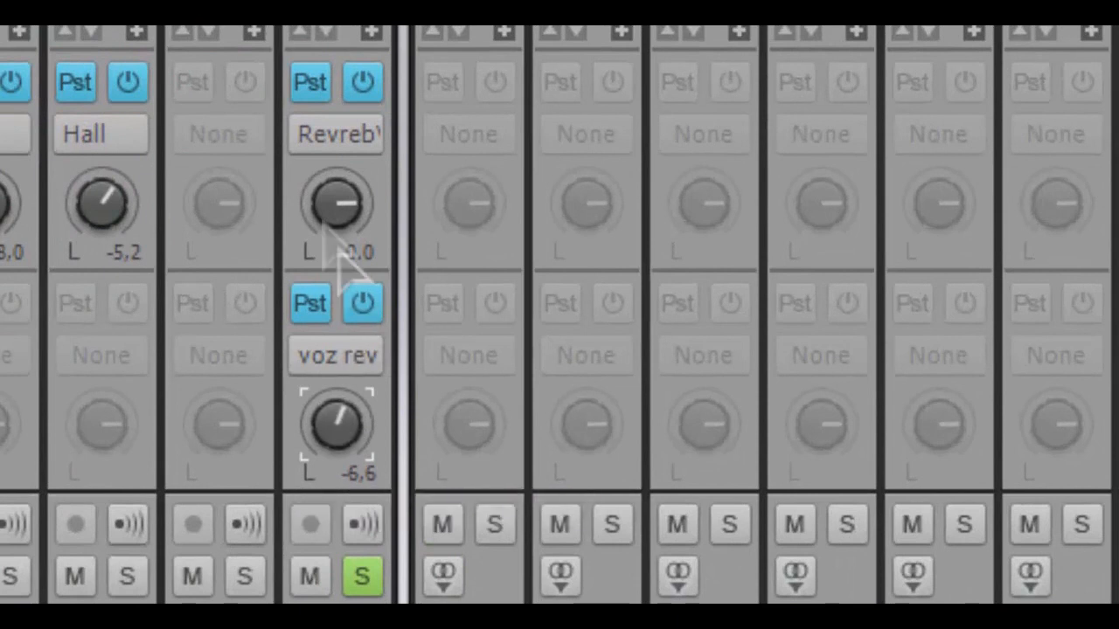
{"action": "left_click_drag", "start_coordinate": [370, 425], "coordinate": [343, 341]}
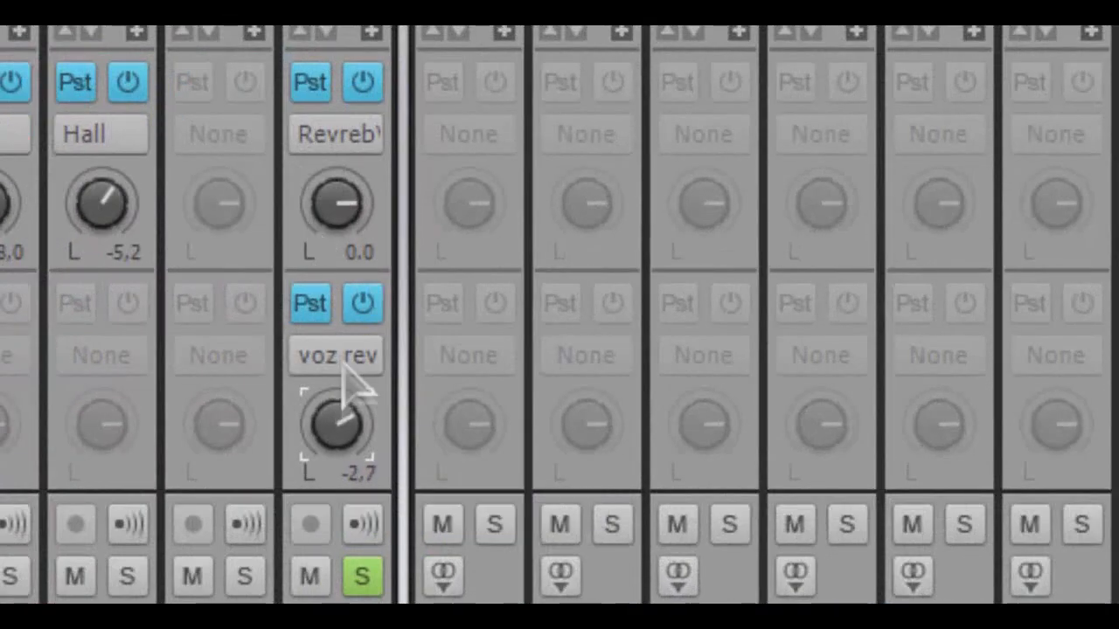
{"action": "left_click_drag", "start_coordinate": [340, 212], "coordinate": [340, 264]}
{"action": "left_click_drag", "start_coordinate": [332, 430], "coordinate": [332, 439]}
{"action": "left_click", "coordinate": [354, 580]}
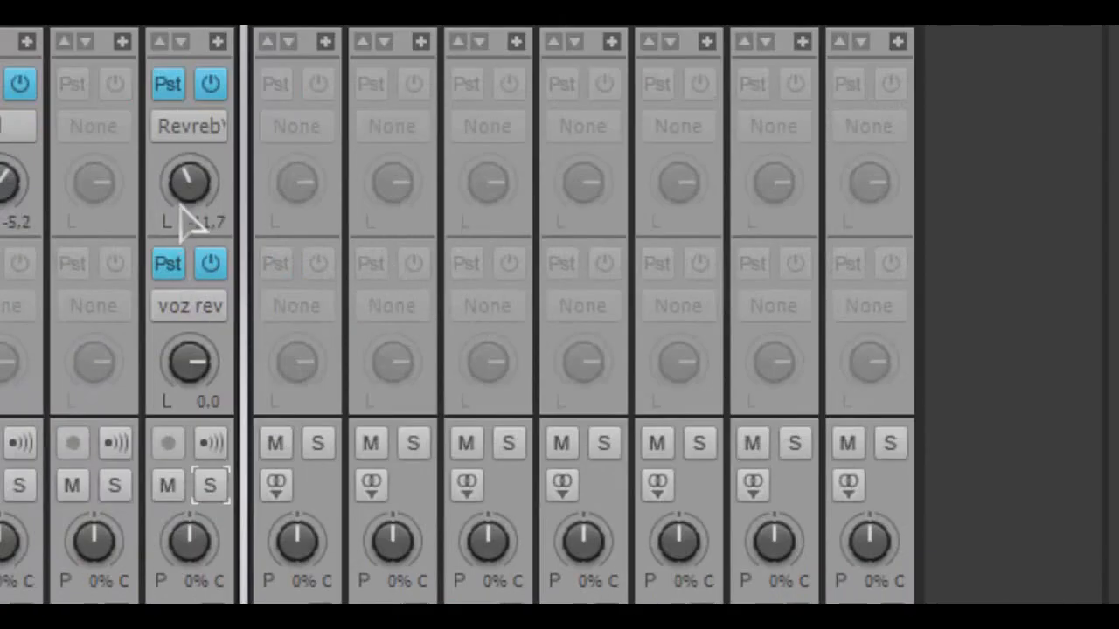
Set the vocal's revreb voz send to -17.6 and its voz rev send to 1.9 while listening in the full mix.
{"action": "left_click_drag", "start_coordinate": [181, 208], "coordinate": [185, 429]}
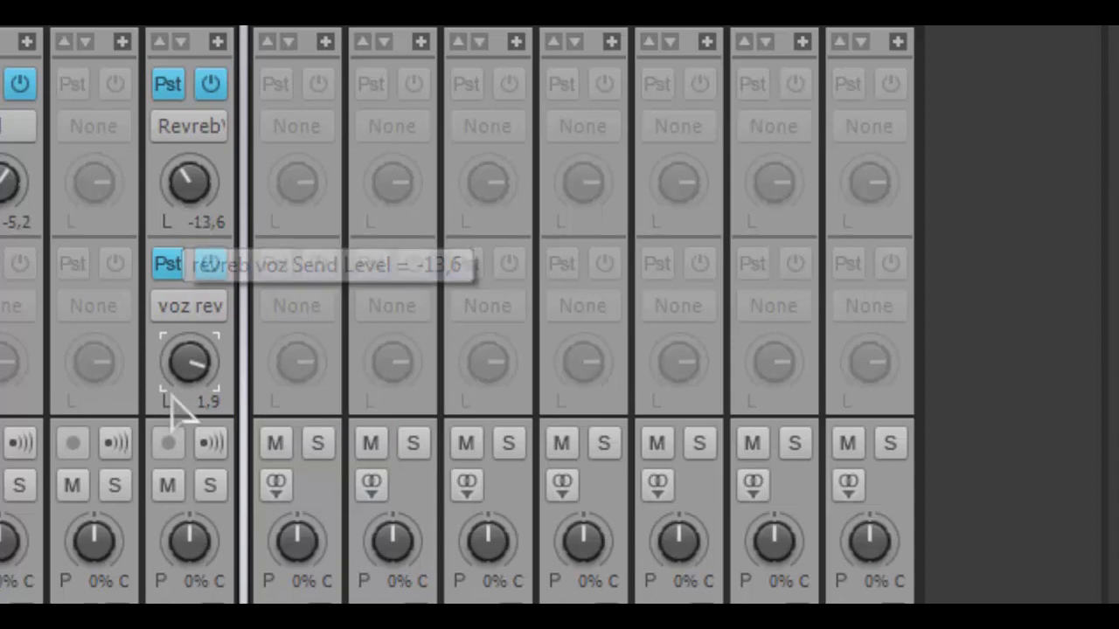
{"action": "mouse_move", "coordinate": [187, 185]}
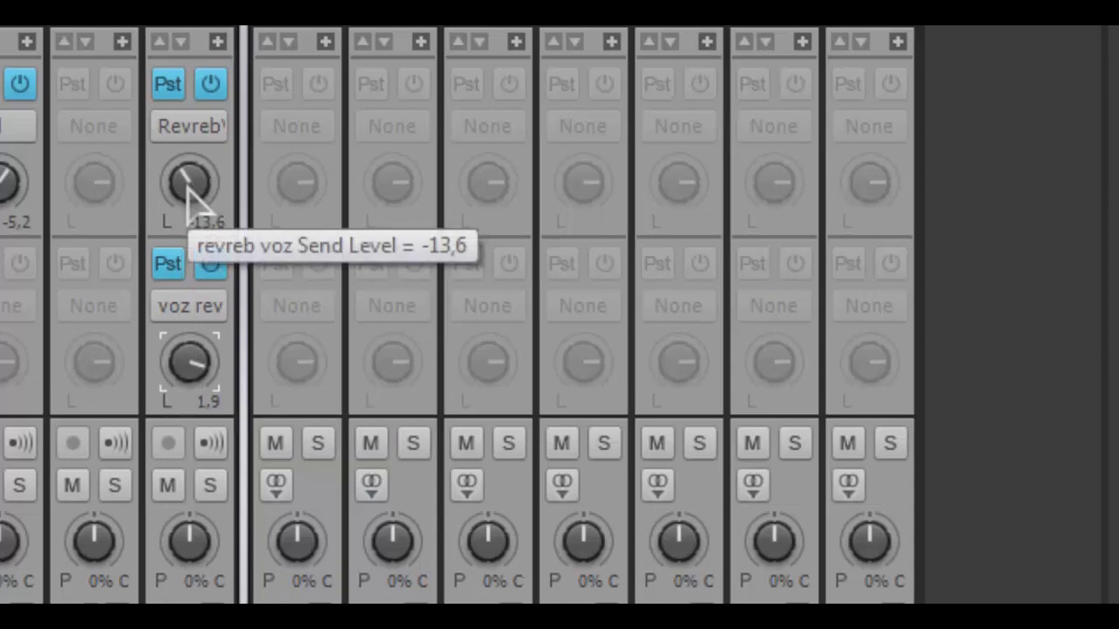
{"action": "mouse_move", "coordinate": [187, 185]}
{"action": "left_mouse_down"}
{"action": "mouse_move", "coordinate": [187, 175]}
{"action": "mouse_move", "coordinate": [187, 190]}
{"action": "left_mouse_up"}
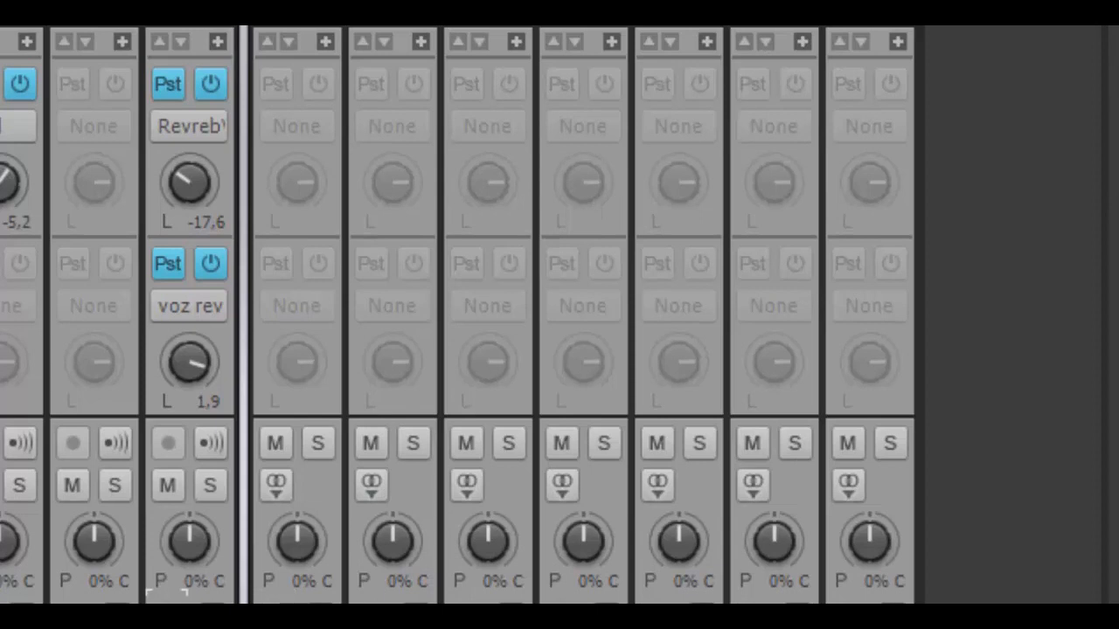
{"action": "key", "text": "space"}
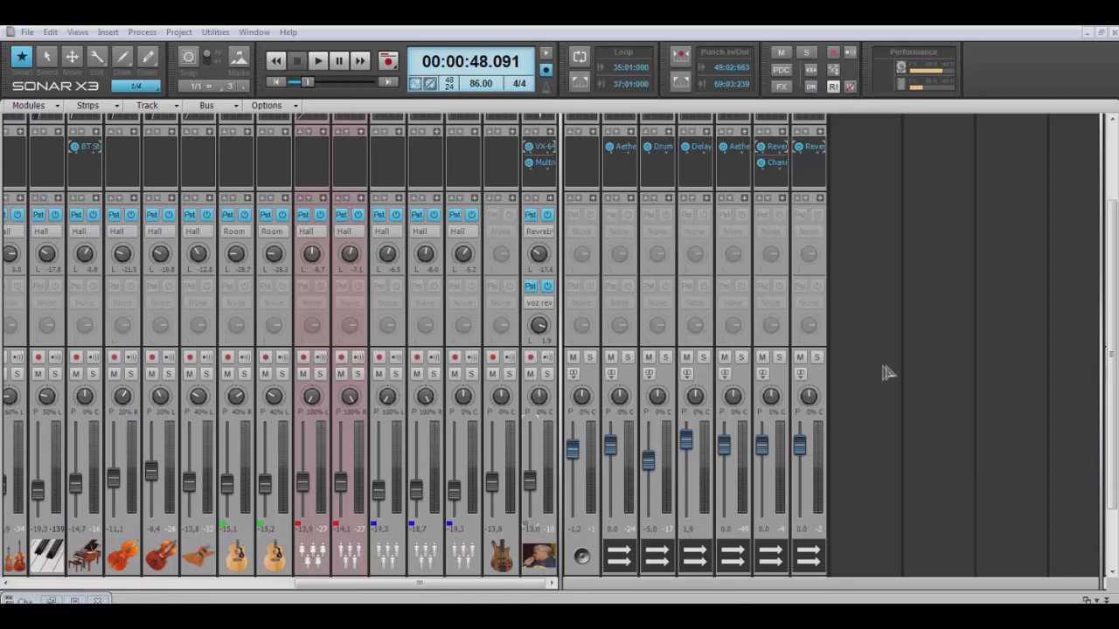
Play the full mix and compare the vocal with both reverb sends enabled and bypassed.
{"action": "key", "text": "space"}
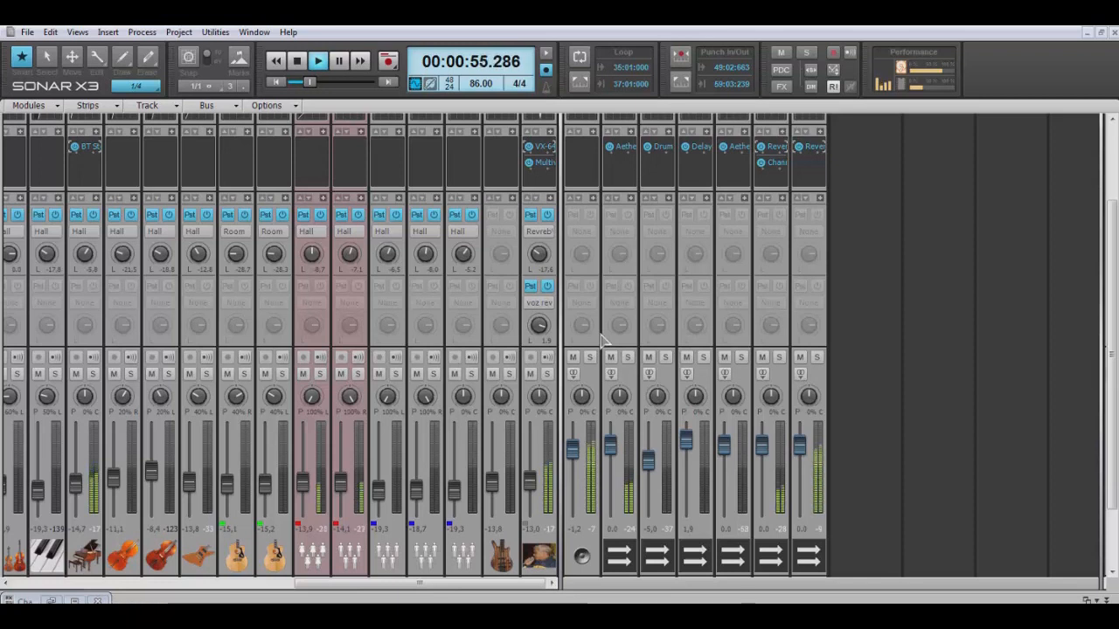
{"action": "key", "text": "space"}
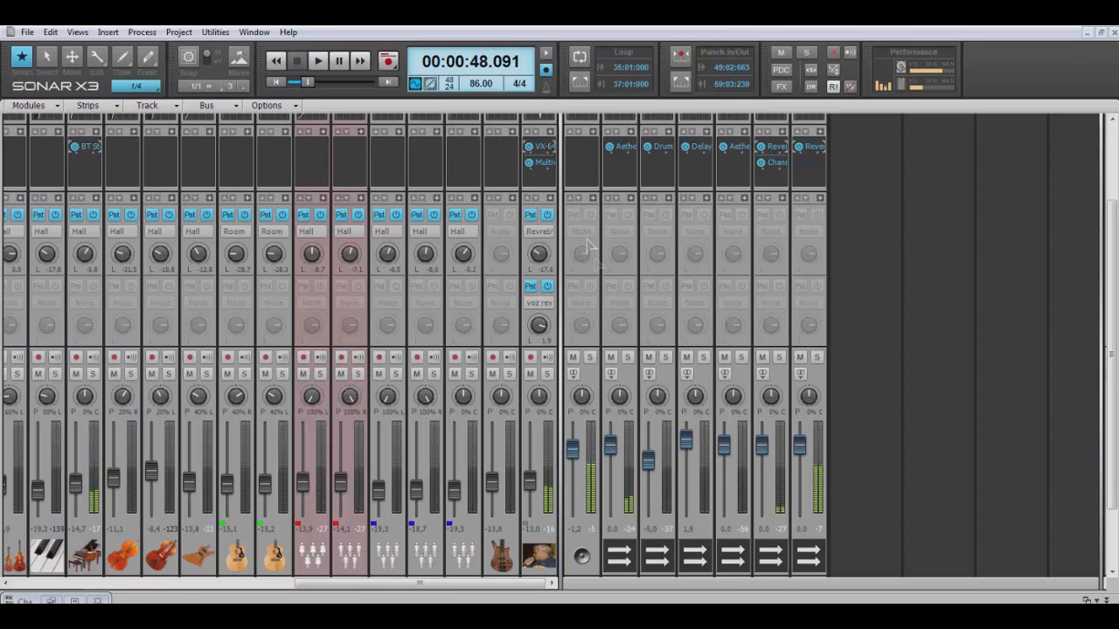
{"action": "key", "text": "space"}
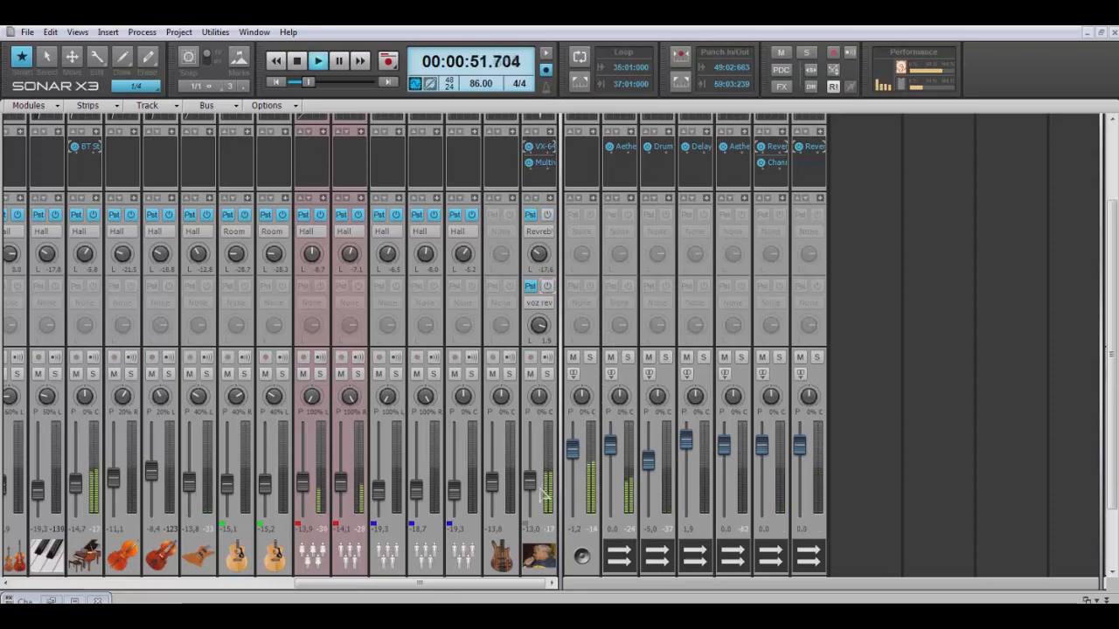
{"action": "mouse_move", "coordinate": [539, 494]}
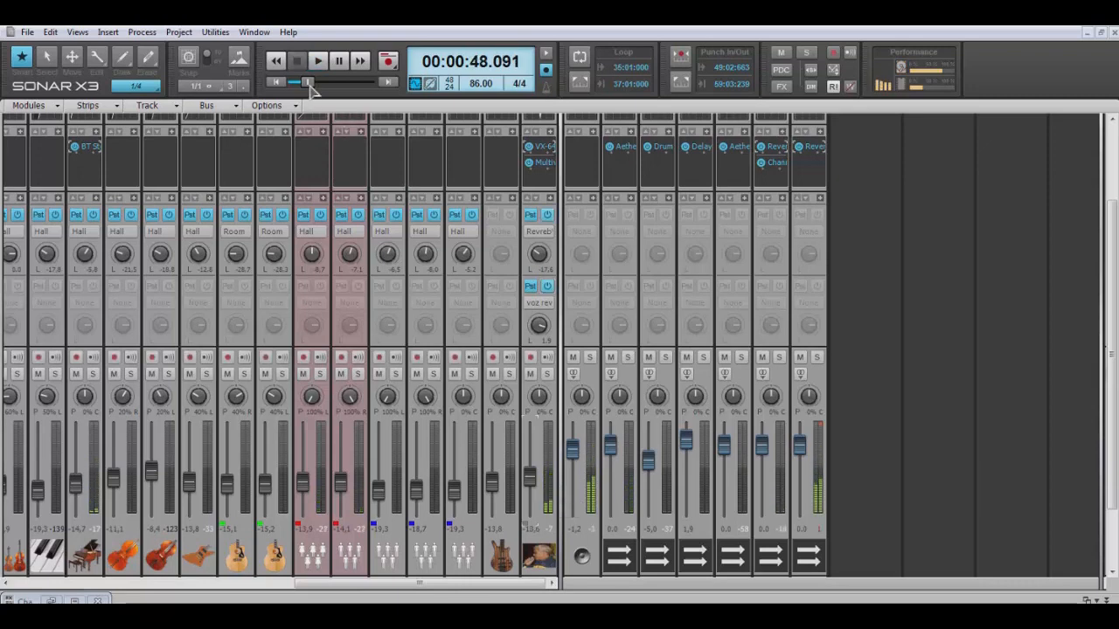
Play the mix from 00:01:48.837 and set the vocal's revreb voz send to -46.1 and its voz rev send to 5.0.
{"action": "left_click_drag", "start_coordinate": [309, 84], "coordinate": [327, 84]}
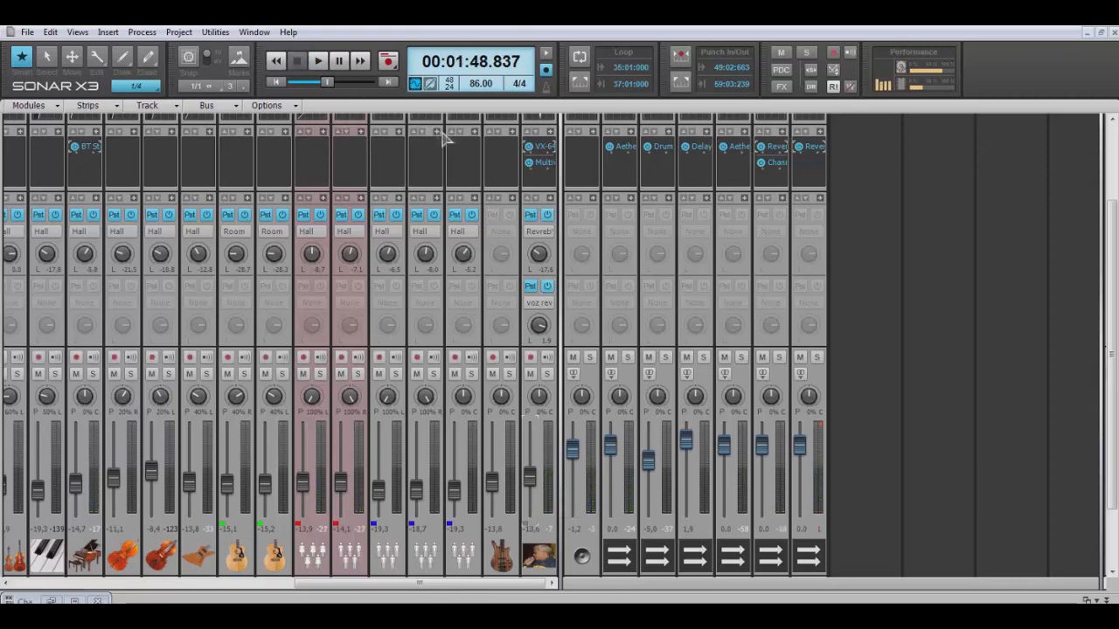
{"action": "key", "text": "space"}
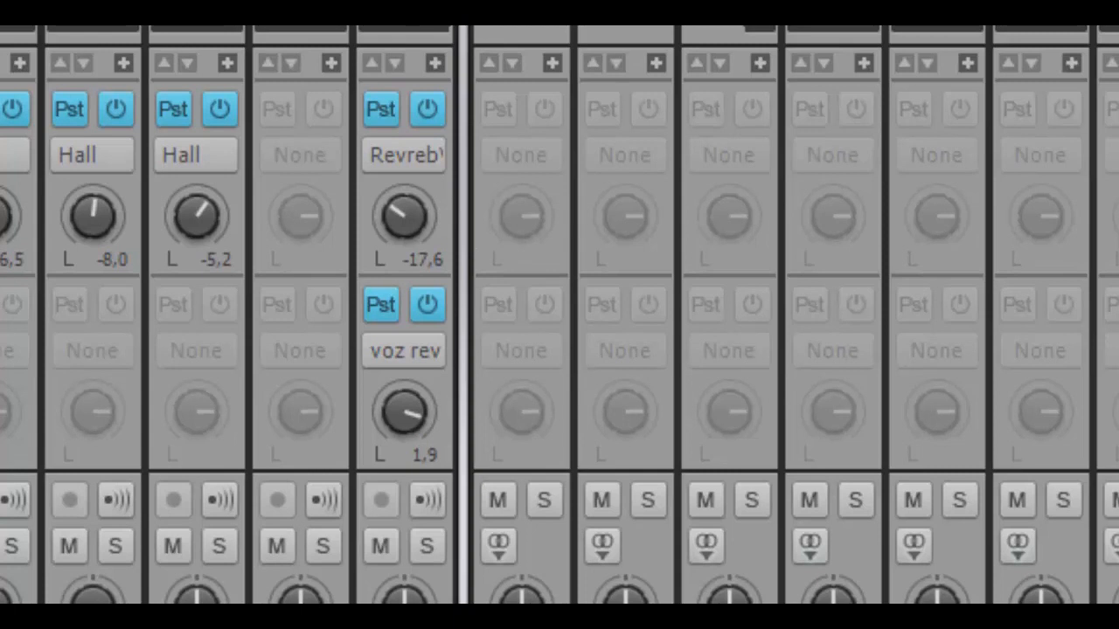
{"action": "left_click_drag", "start_coordinate": [405, 418], "coordinate": [400, 395]}
{"action": "left_click_drag", "start_coordinate": [392, 224], "coordinate": [387, 274]}
{"action": "mouse_move", "coordinate": [394, 442]}
{"action": "left_mouse_down"}
{"action": "mouse_move", "coordinate": [394, 471]}
{"action": "mouse_move", "coordinate": [394, 432]}
{"action": "left_mouse_up"}
{"action": "left_click_drag", "start_coordinate": [405, 225], "coordinate": [381, 224]}
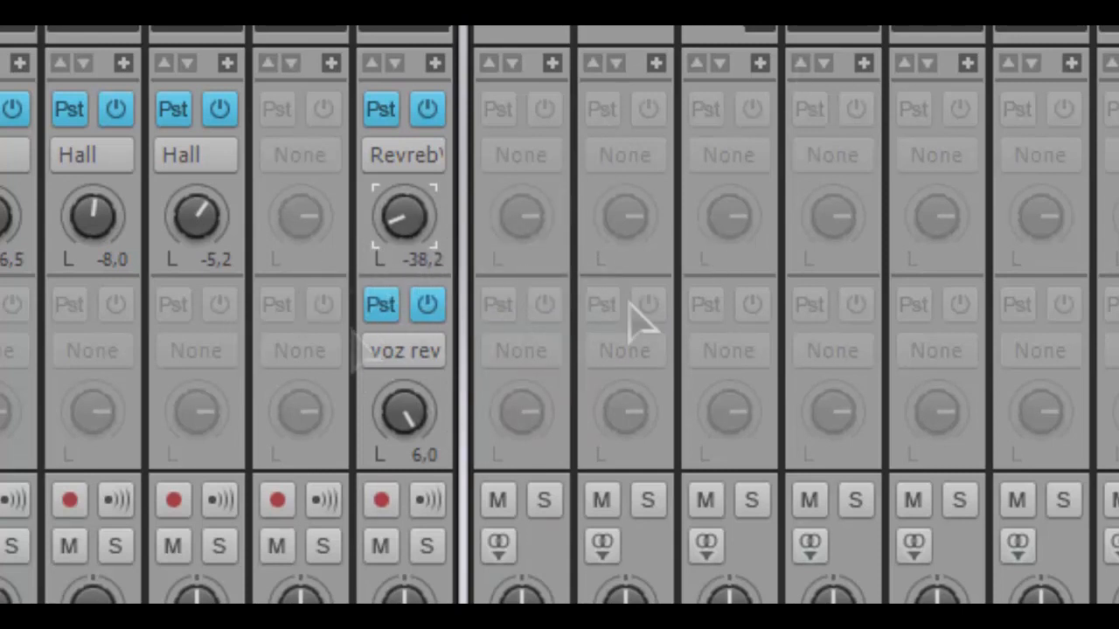
{"action": "left_click_drag", "start_coordinate": [418, 250], "coordinate": [418, 238]}
{"action": "left_click_drag", "start_coordinate": [406, 424], "coordinate": [406, 440]}
{"action": "mouse_move", "coordinate": [417, 235]}
{"action": "left_mouse_down"}
{"action": "mouse_move", "coordinate": [417, 188]}
{"action": "mouse_move", "coordinate": [405, 240]}
{"action": "left_mouse_up"}
{"action": "left_click_drag", "start_coordinate": [407, 412], "coordinate": [407, 411]}
{"action": "mouse_move", "coordinate": [405, 218]}
{"action": "left_mouse_down"}
{"action": "mouse_move", "coordinate": [405, 243]}
{"action": "mouse_move", "coordinate": [404, 232]}
{"action": "left_mouse_up"}
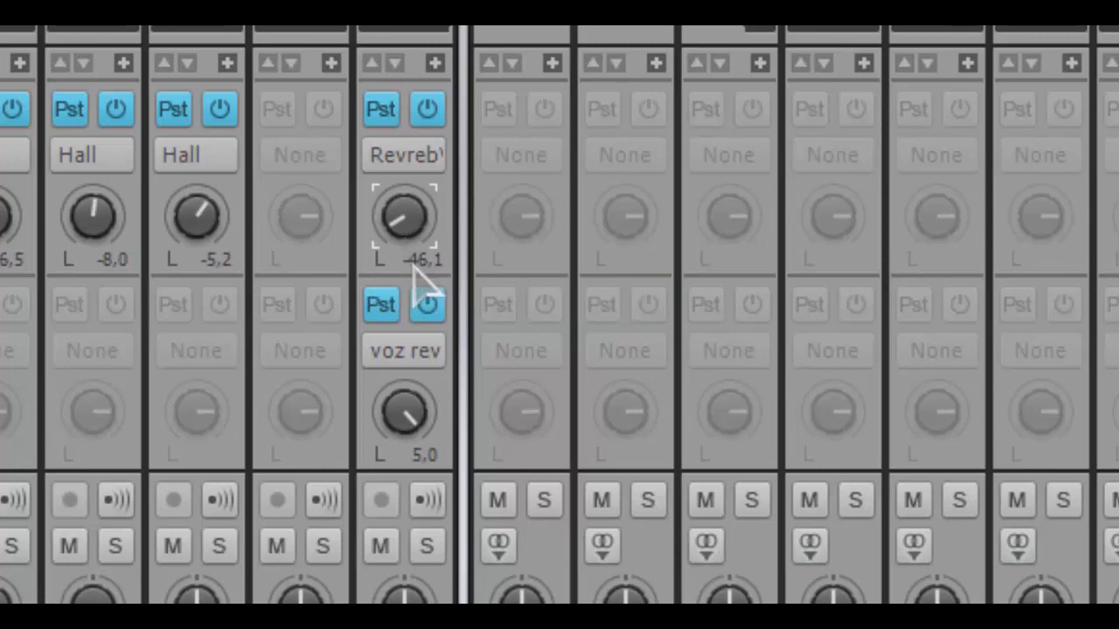
{"action": "key", "text": "space"}
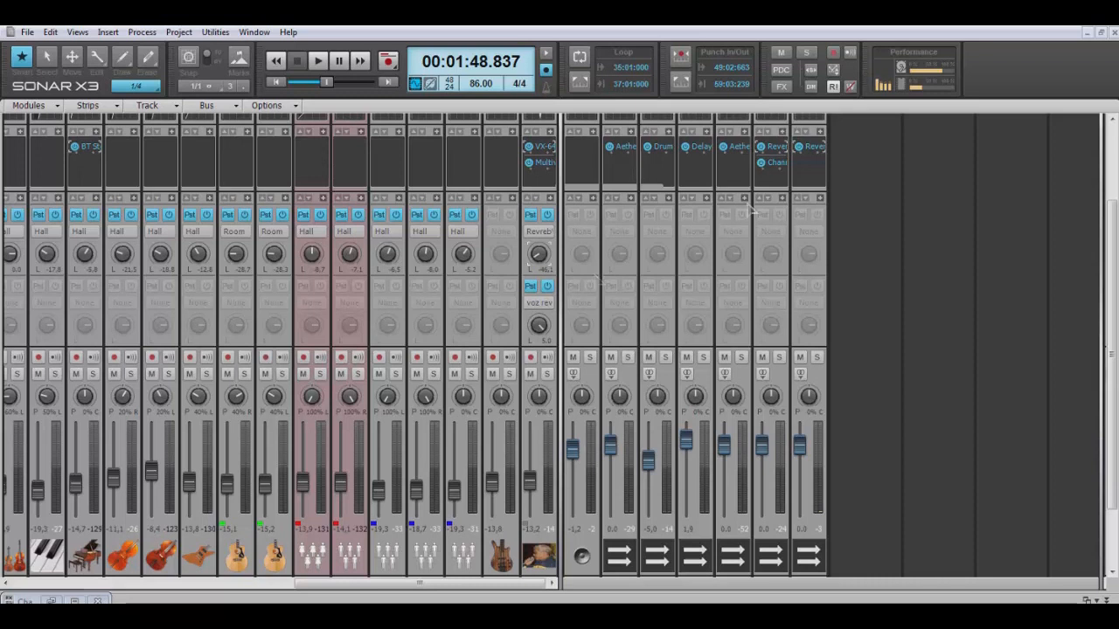
Return to the track view and audition the vocal in the mix from the second verse, 00:03:24.366 and 00:01:43.493.
{"action": "left_click", "coordinate": [1107, 601]}
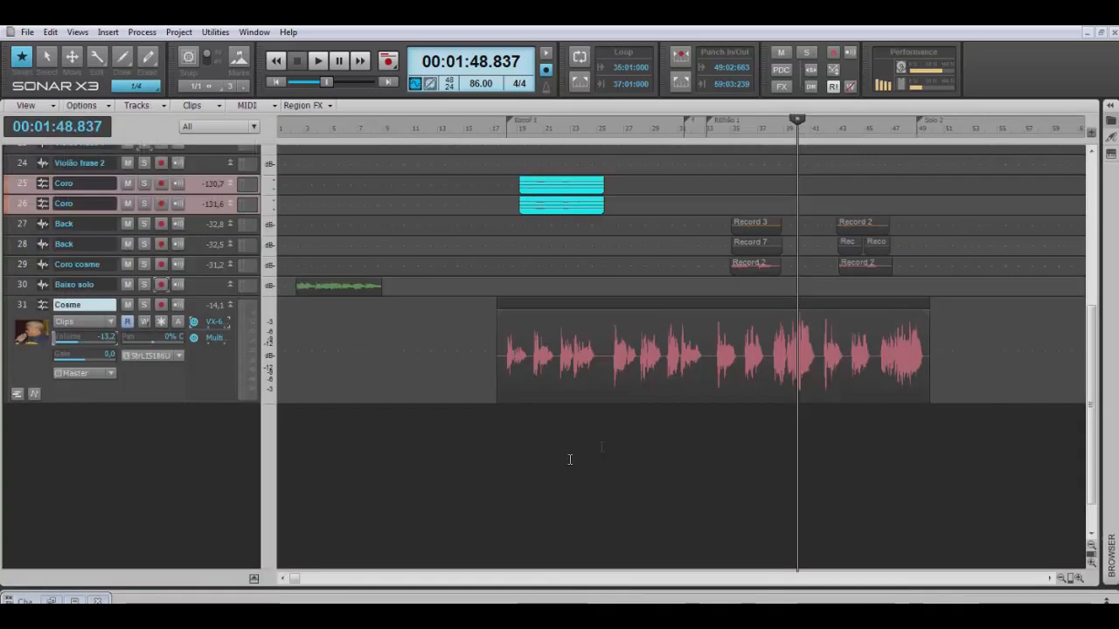
{"action": "left_click_drag", "start_coordinate": [298, 579], "coordinate": [462, 581]}
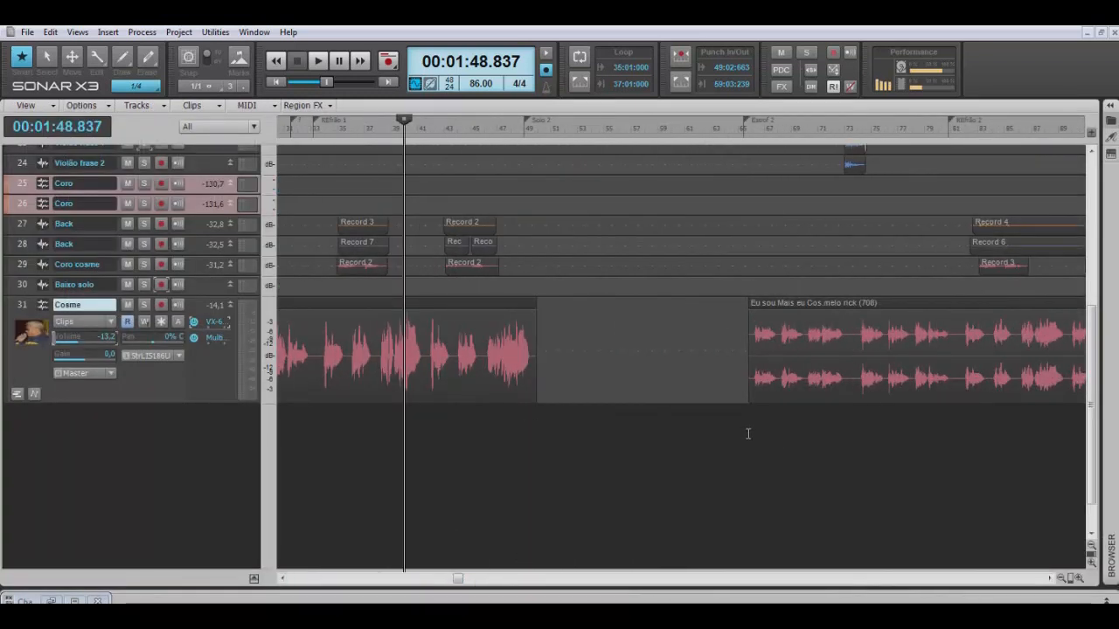
{"action": "left_click", "coordinate": [747, 434]}
{"action": "key", "text": "space"}
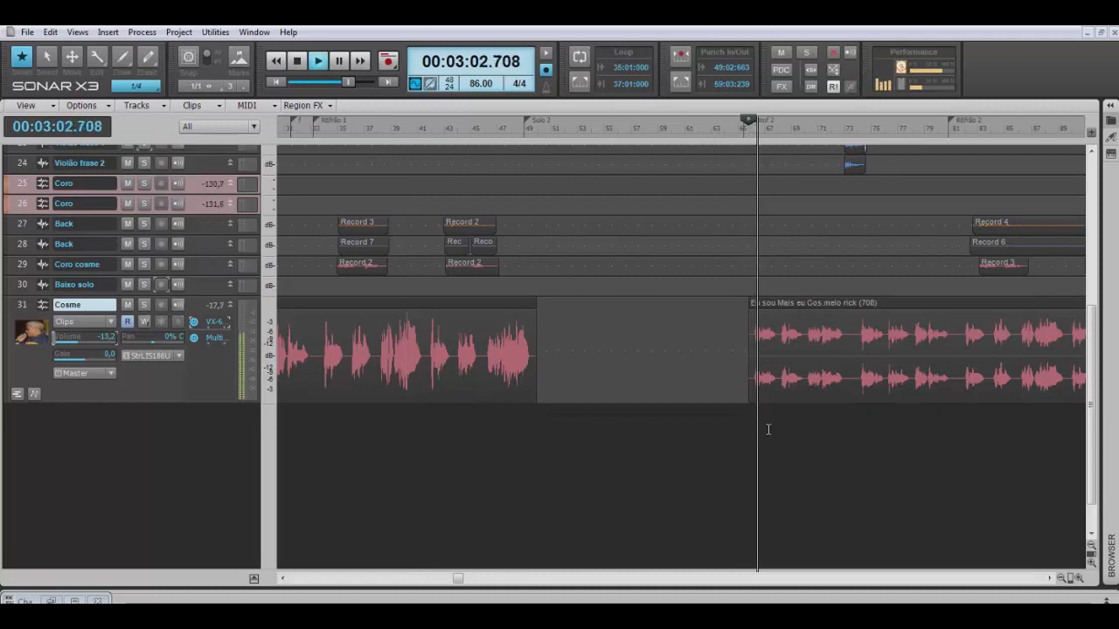
{"action": "left_click", "coordinate": [861, 417]}
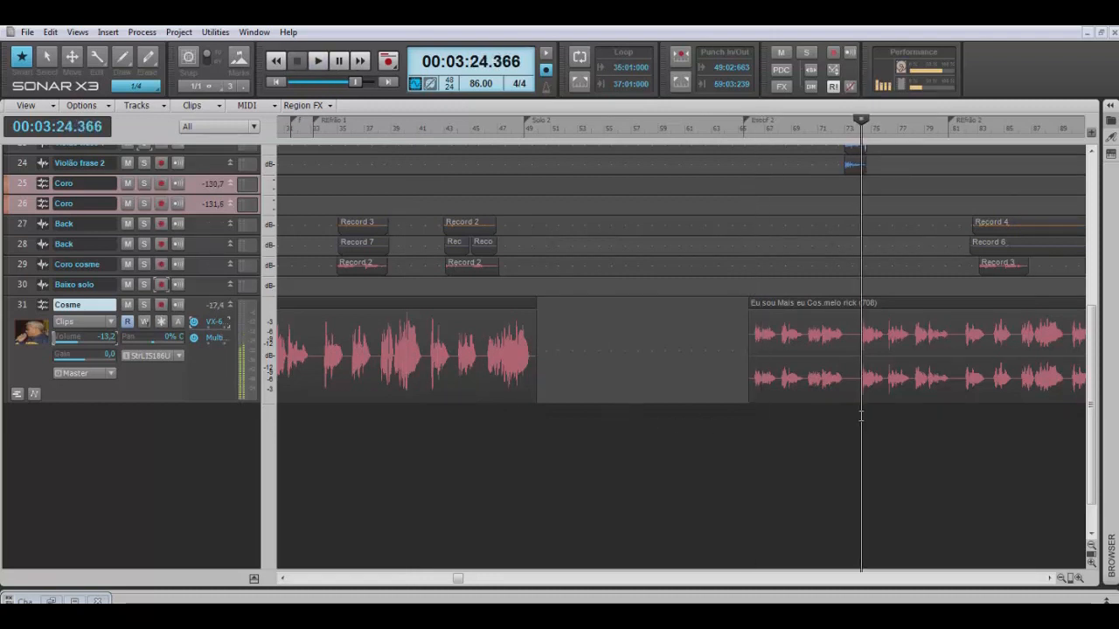
{"action": "key", "text": "space"}
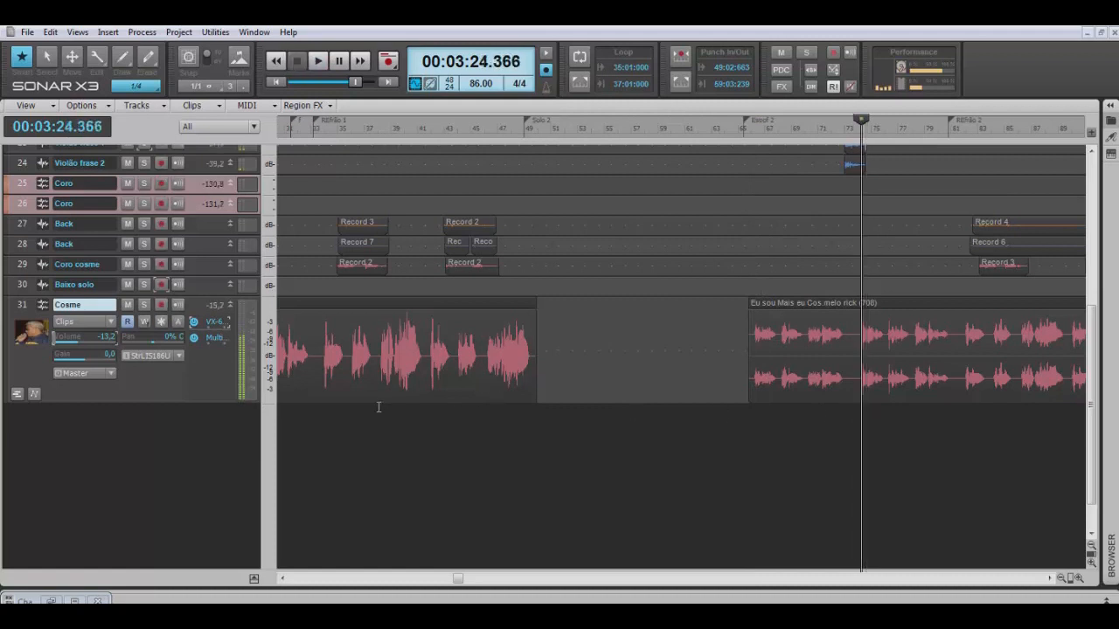
{"action": "left_click", "coordinate": [379, 407]}
{"action": "key", "text": "space"}
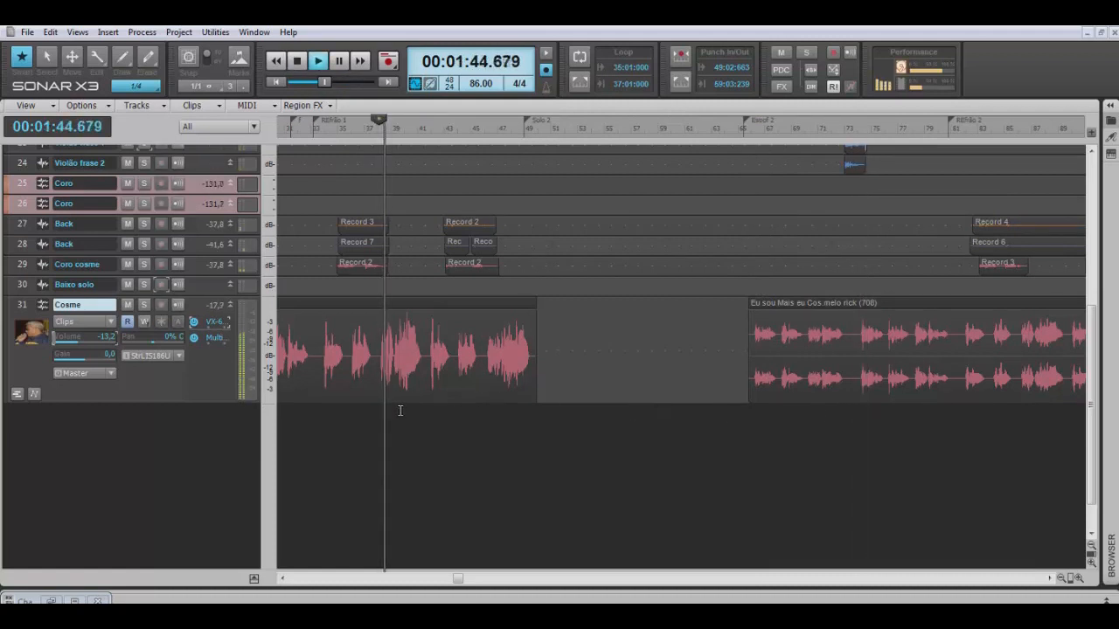
{"action": "key", "text": "space"}
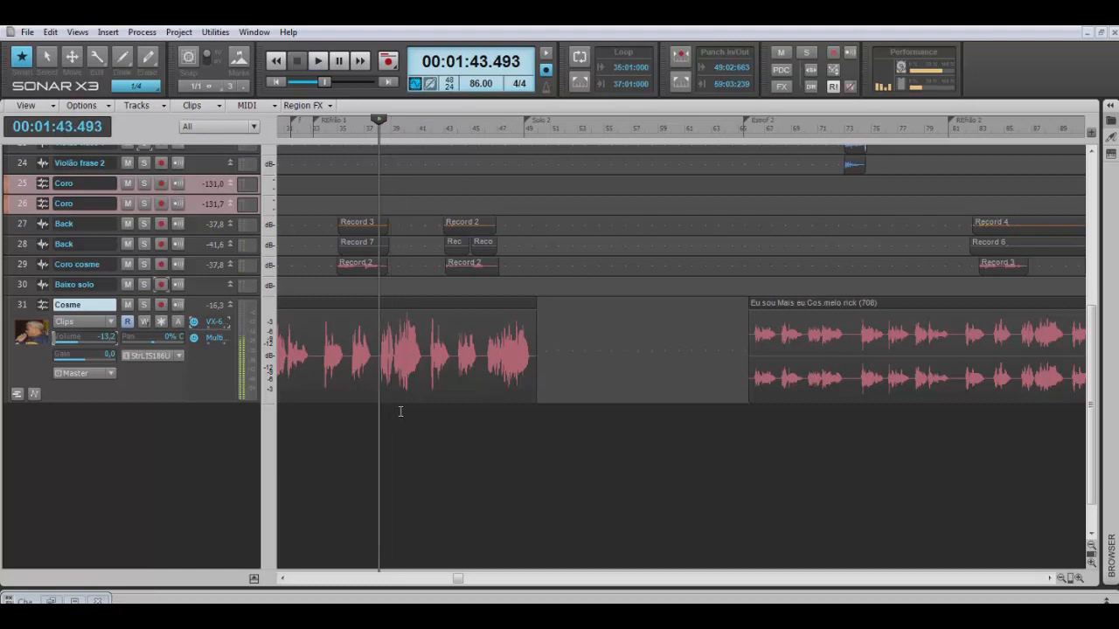